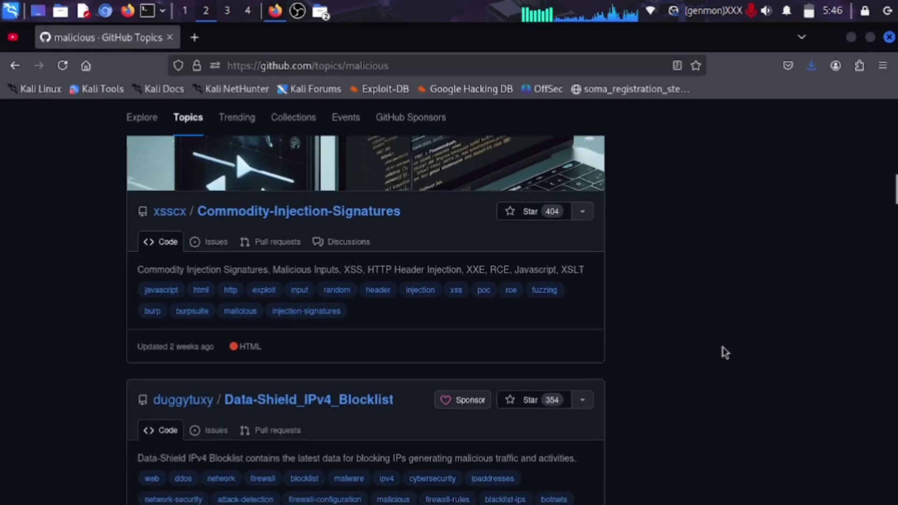
Expand the LinkedIn chat into full conversation view and download the Resume.doc attachment.
scroll(721, 354, down, 10)
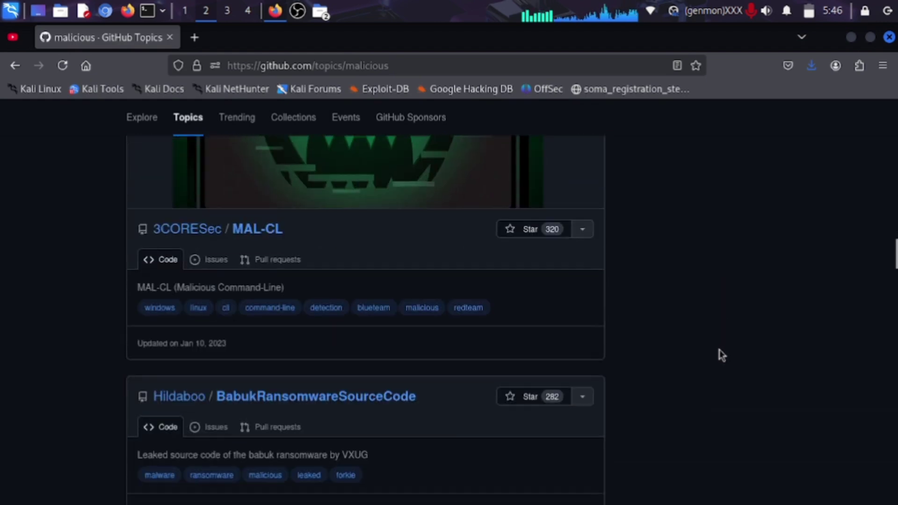
scroll(679, 340, down, 15)
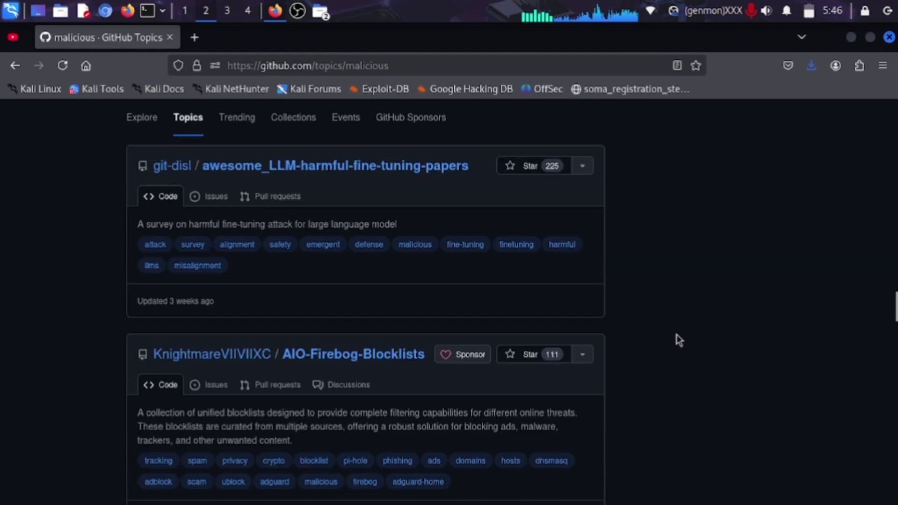
scroll(676, 339, down, 10)
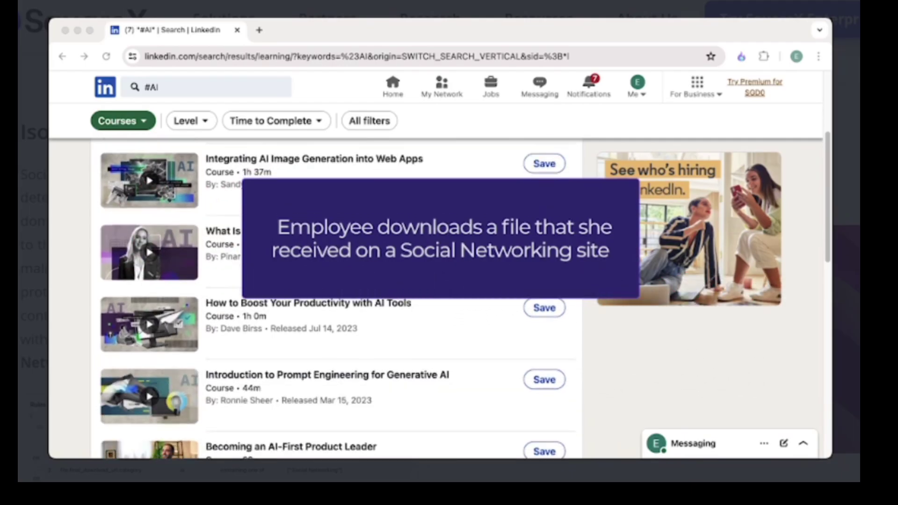
scroll(412, 230, down, 4)
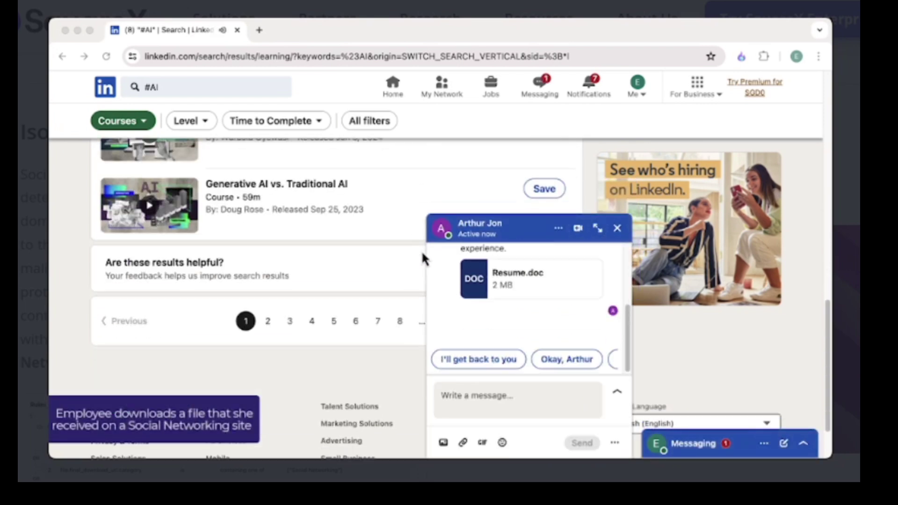
click(597, 229)
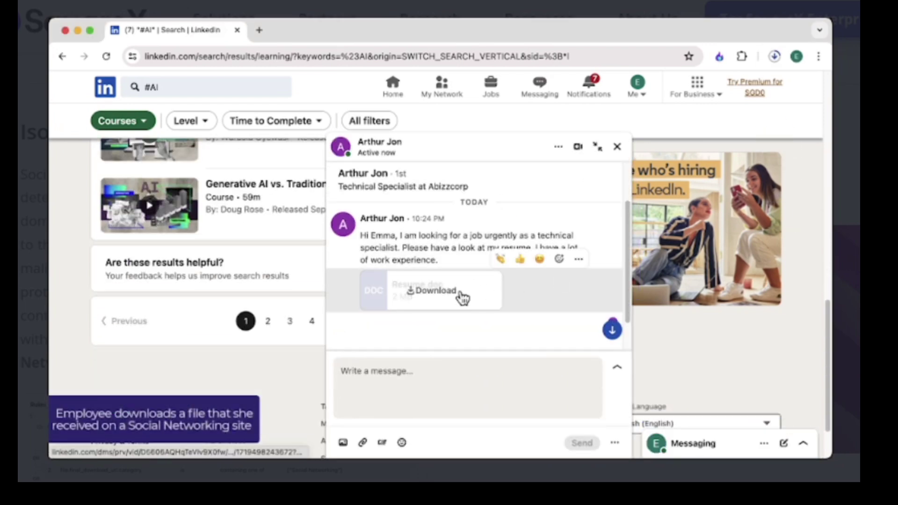
click(462, 297)
Open virustotal.com in a new tab and drag Resume.doc from downloads to scan it.
click(260, 30)
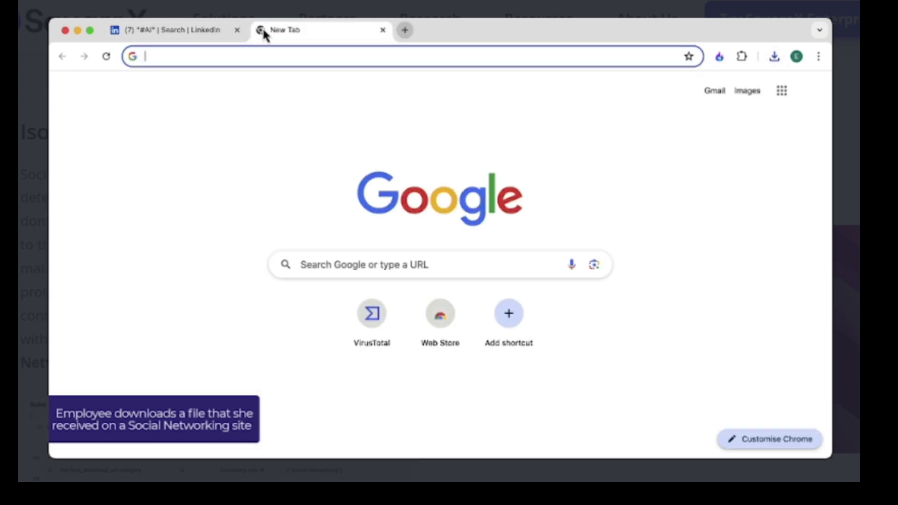
text(vir)
key(Return)
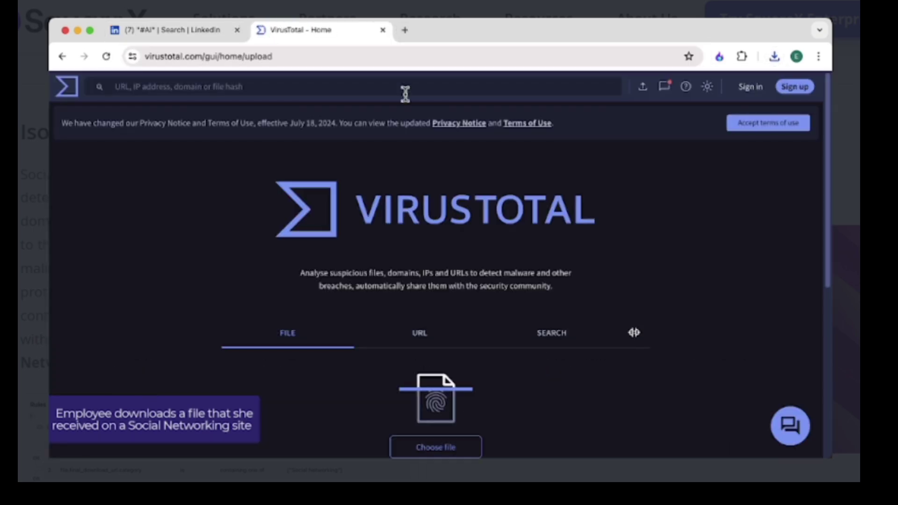
click(767, 60)
drag(603, 153, 493, 228)
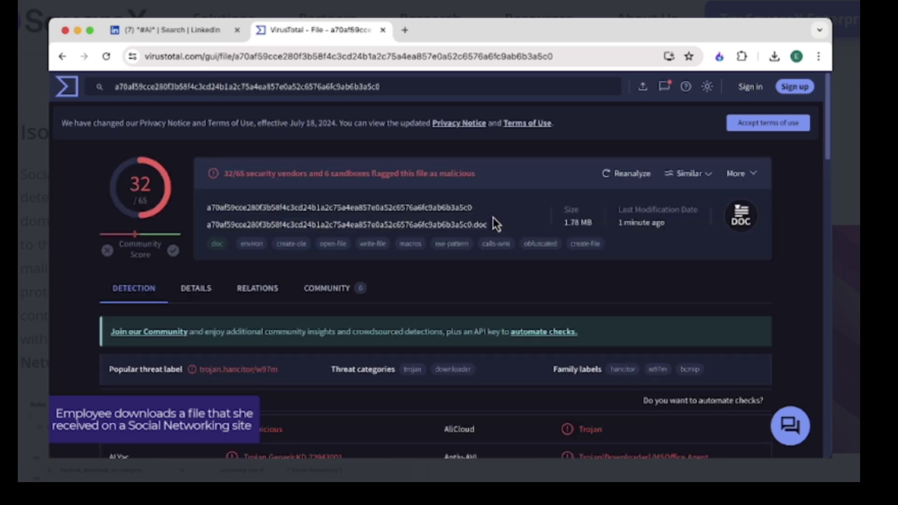
scroll(493, 217, down, 3)
scroll(493, 217, up, 3)
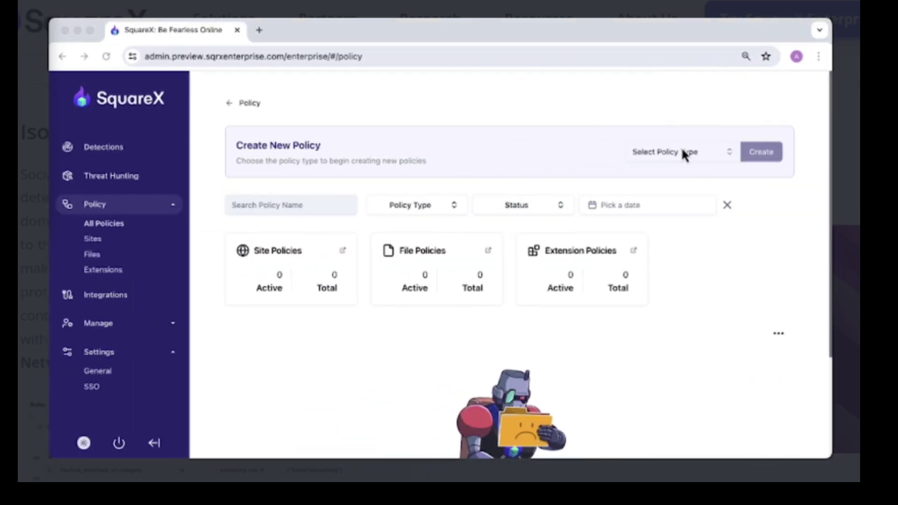
Generate a File Download policy from the prompt 'Isolate file downloads from social networking sites'.
click(682, 152)
click(669, 191)
click(760, 152)
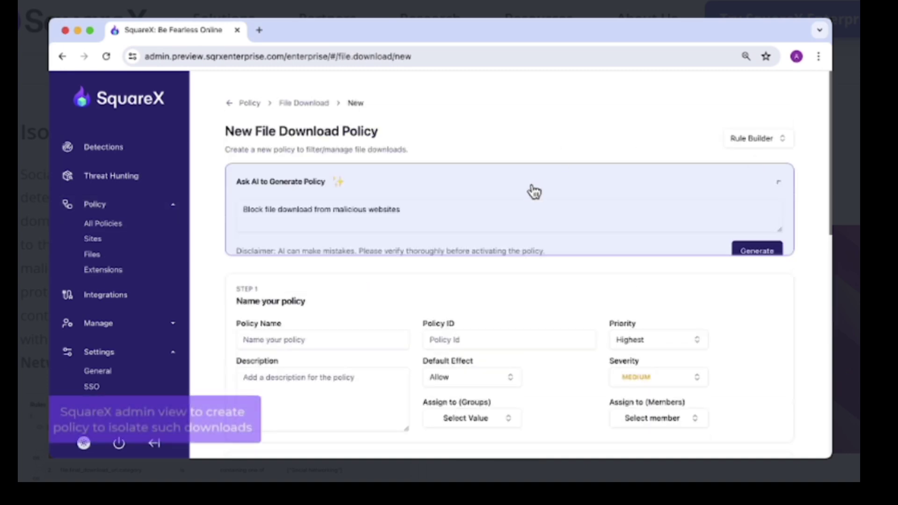
drag(411, 209, 210, 206)
text(Isolate fi)
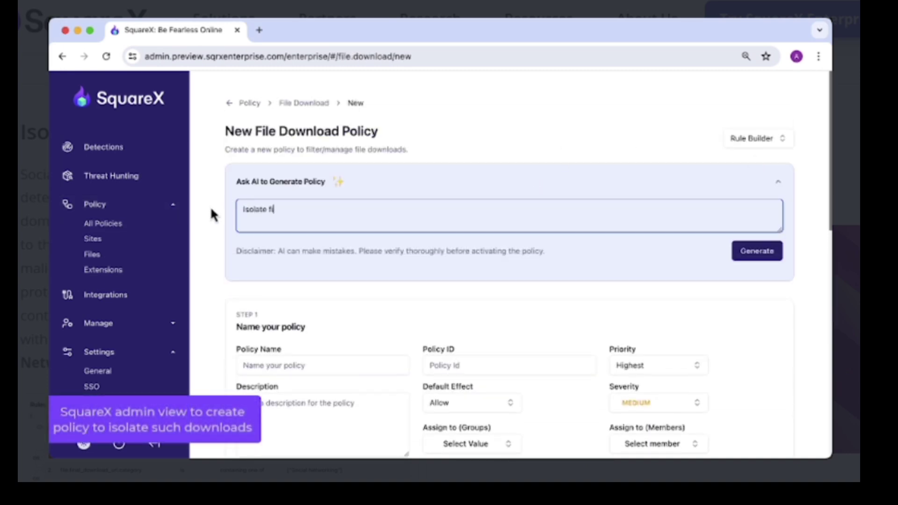
text(le downloads from social networking sites)
click(746, 251)
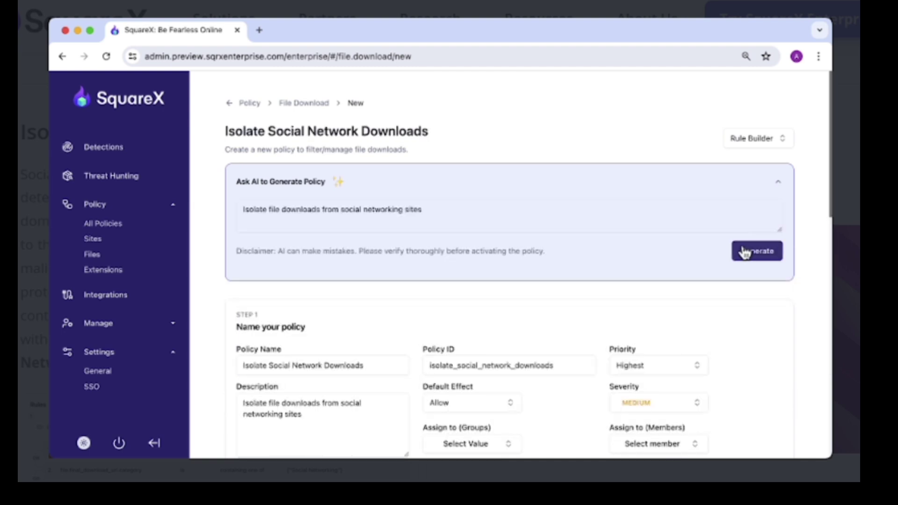
Assign the policy to the Customer Support group and save it.
scroll(746, 253, down, 4)
click(487, 248)
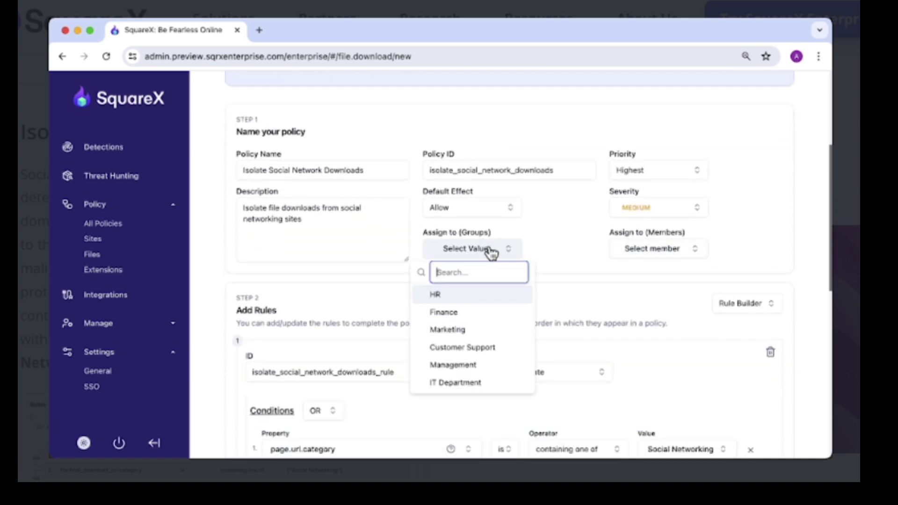
click(581, 226)
scroll(581, 226, down, 4)
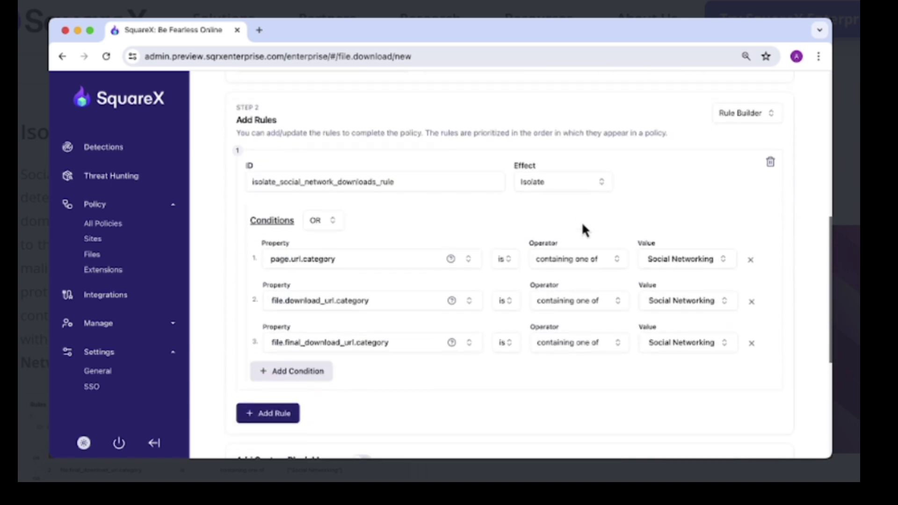
scroll(583, 226, down, 5)
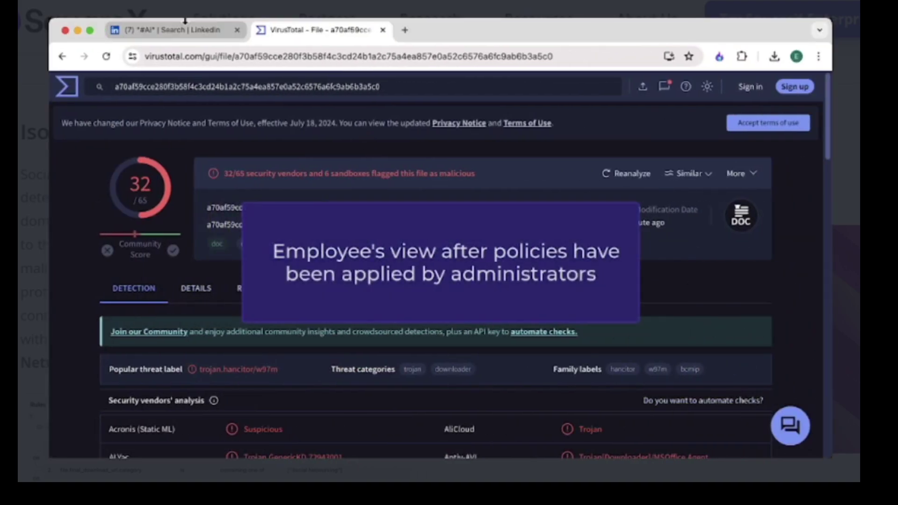
Retry downloading Resume.doc from the LinkedIn conversation and open it in Safe File Viewer.
click(186, 21)
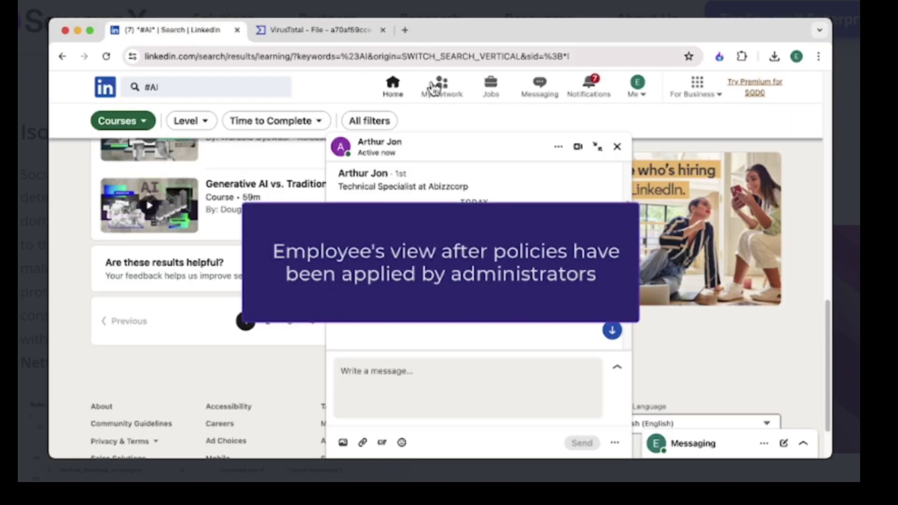
click(539, 87)
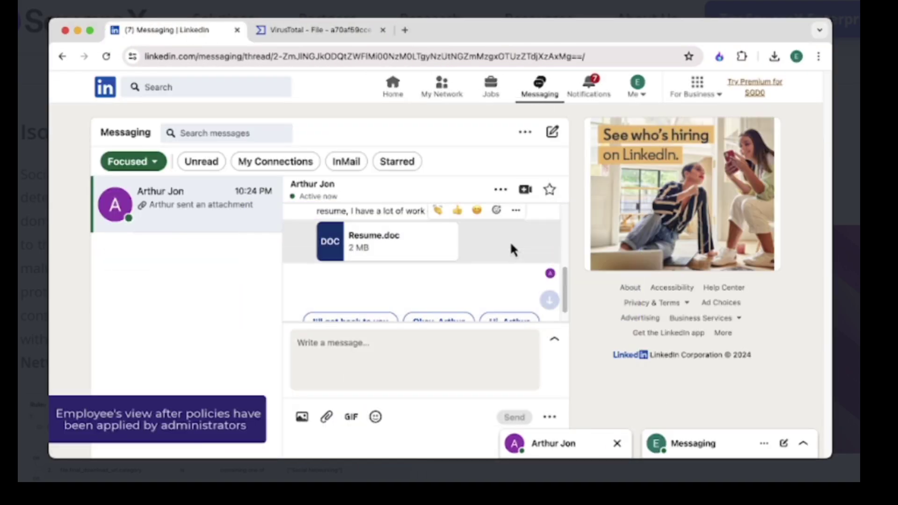
click(360, 293)
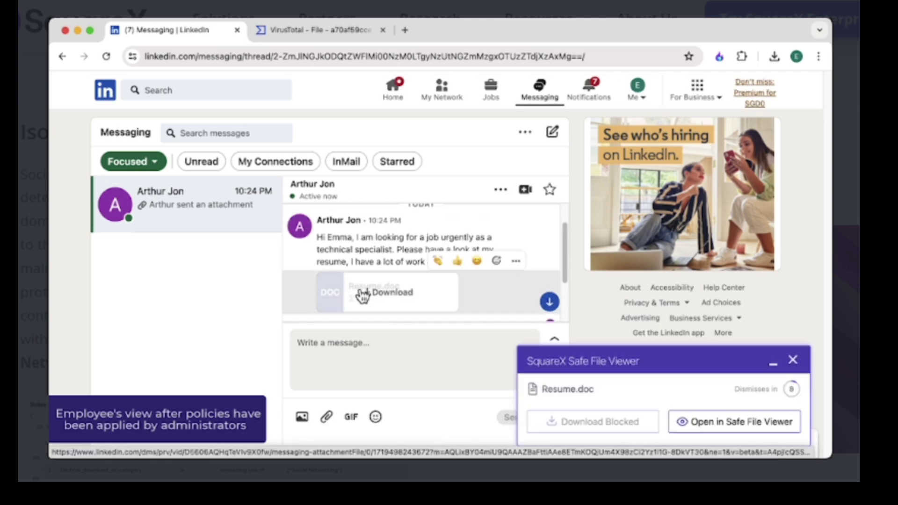
click(738, 427)
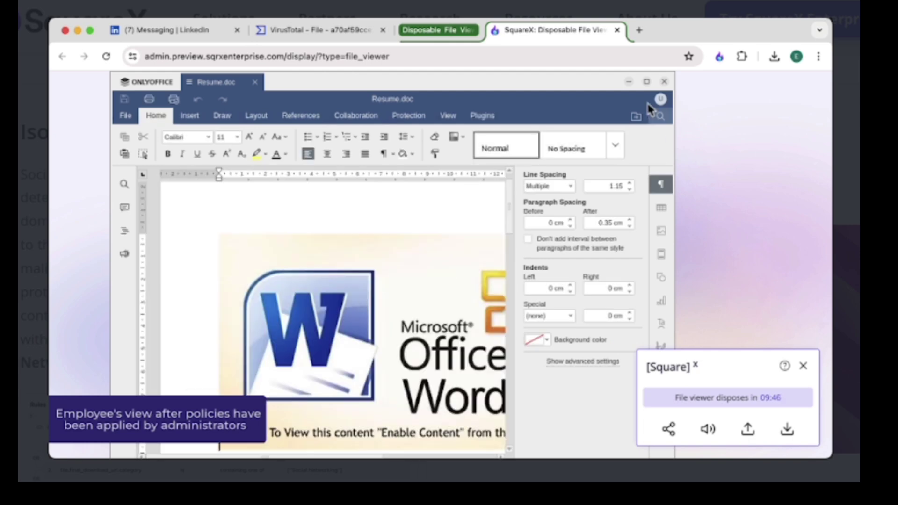
Maximize the ONLYOFFICE editor and scroll through Resume.doc's Enable Content lure page.
click(647, 82)
scroll(525, 242, down, 2)
scroll(525, 242, up, 5)
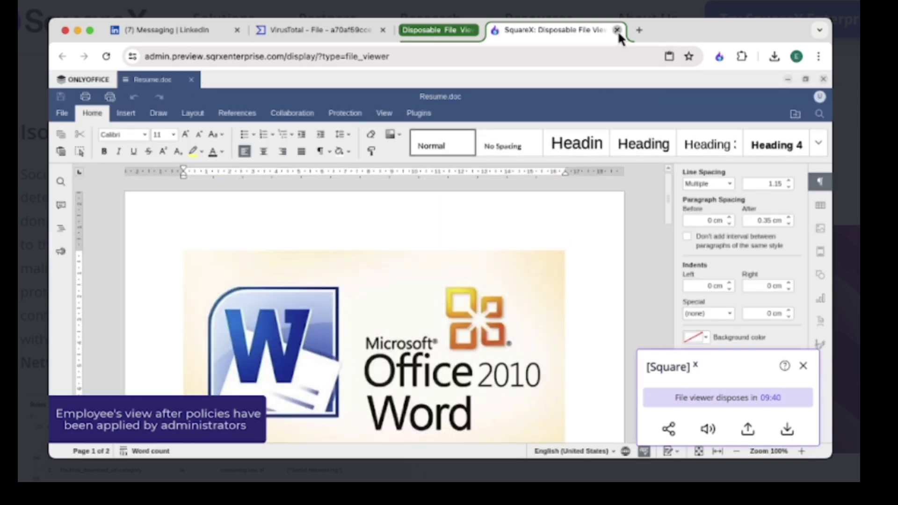
Close the Disposable File Viewer tab, confirm Leave, and switch to the Kali terminal desktop.
click(617, 30)
click(491, 213)
key(ctrl+Left)
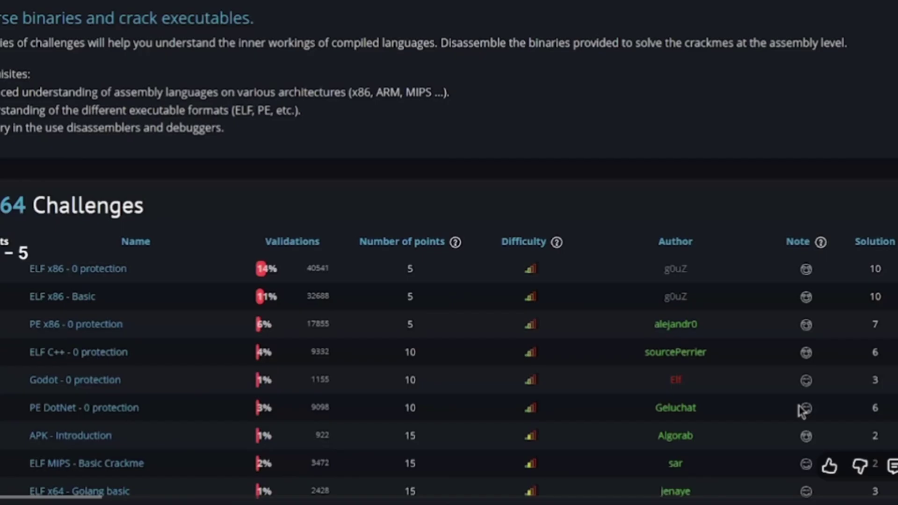
scroll(802, 411, down, 5)
scroll(799, 412, down, 5)
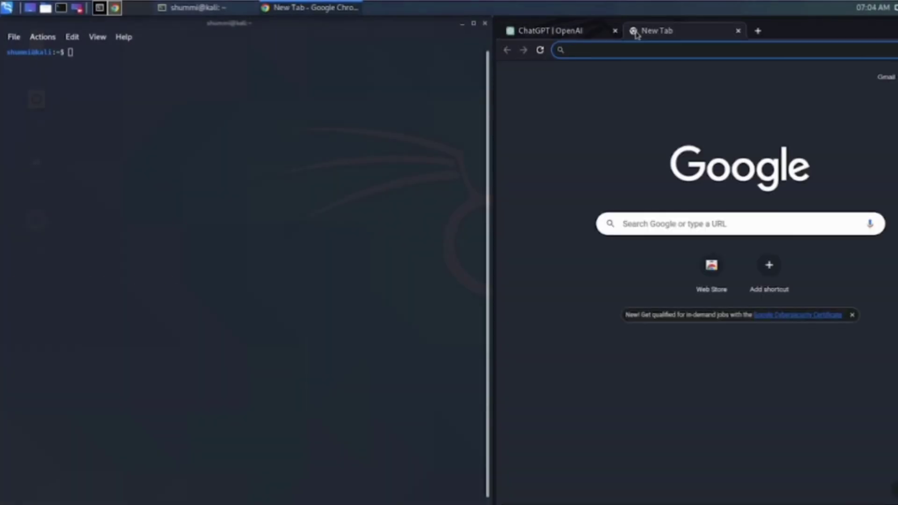
Search PentestGPT, open the GreyDGL/PentestGPT repository's Installation section, and focus the terminal.
text(PentestGPT)
key(Return)
click(644, 184)
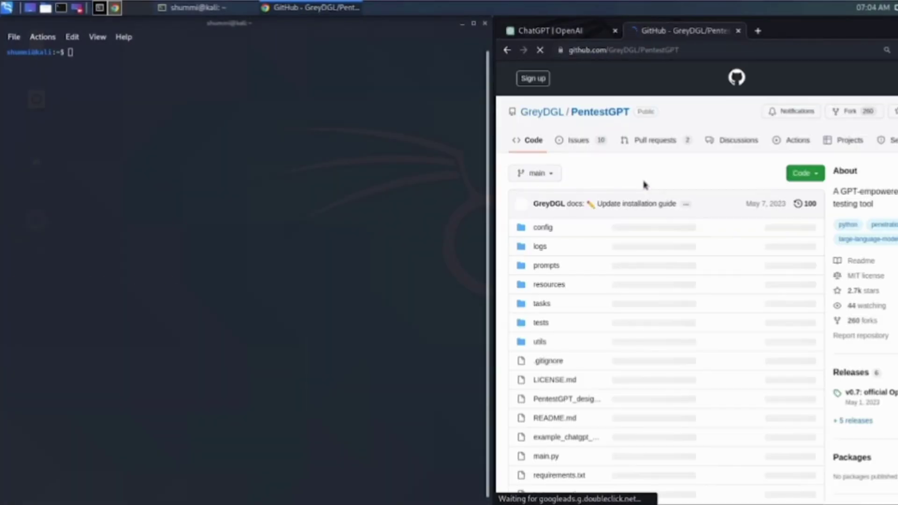
scroll(644, 185, down, 15)
scroll(644, 184, down, 10)
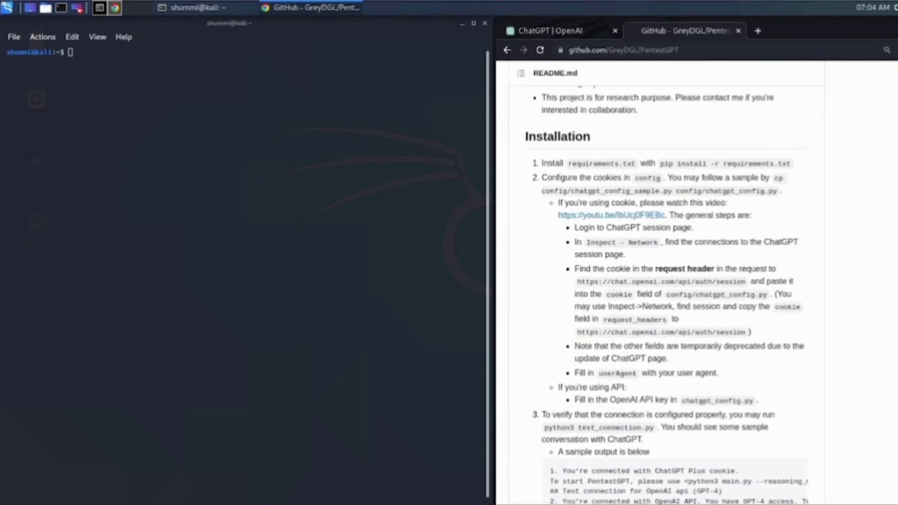
click(301, 164)
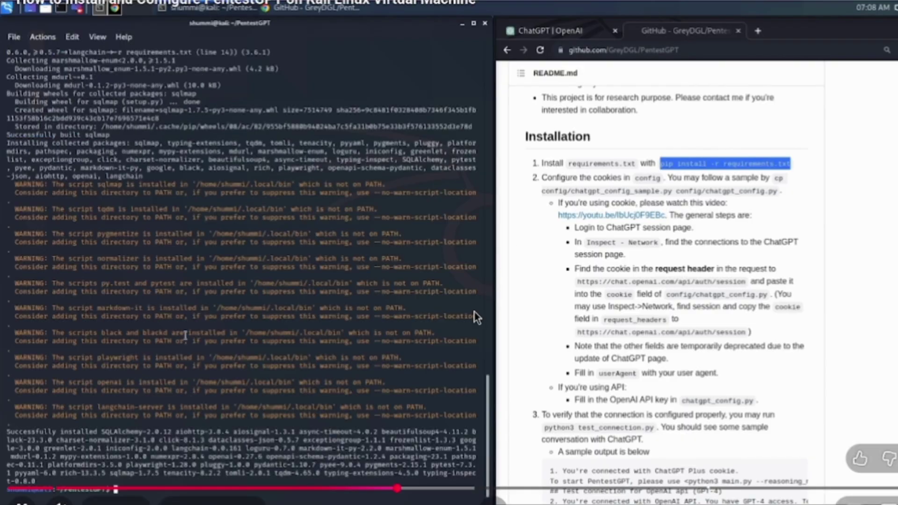
Copy config/chatgpt_config_sample.py to config/chatgpt_config.py, test the connection, and select the gpt-4 launch command.
key(ctrl+l)
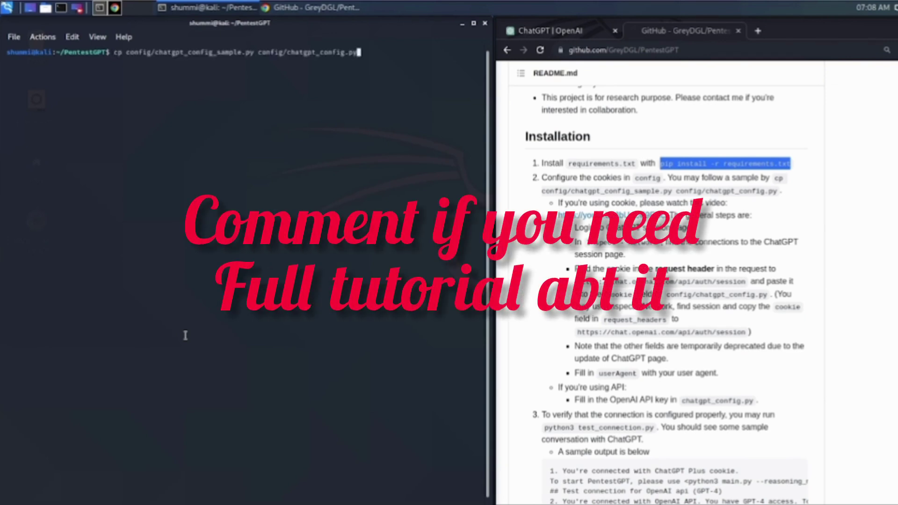
text(pip install -r requirements.txt)
click(633, 229)
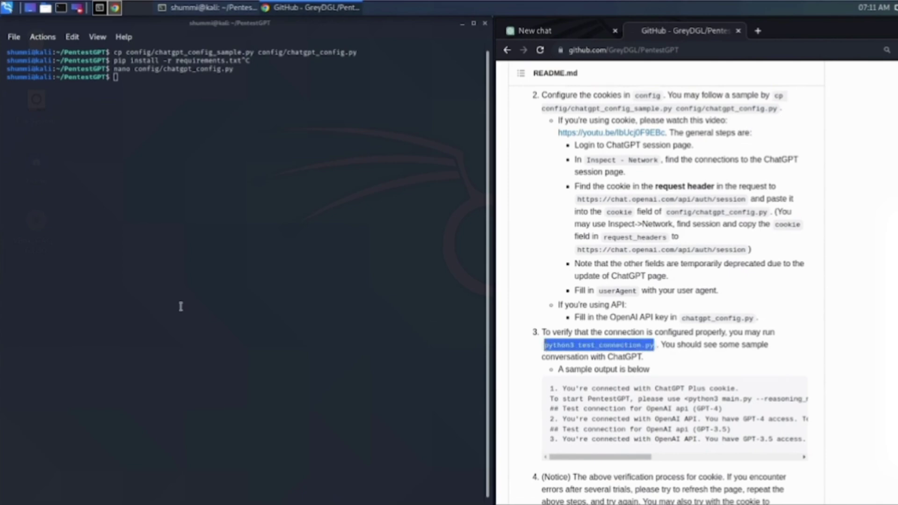
click(181, 306)
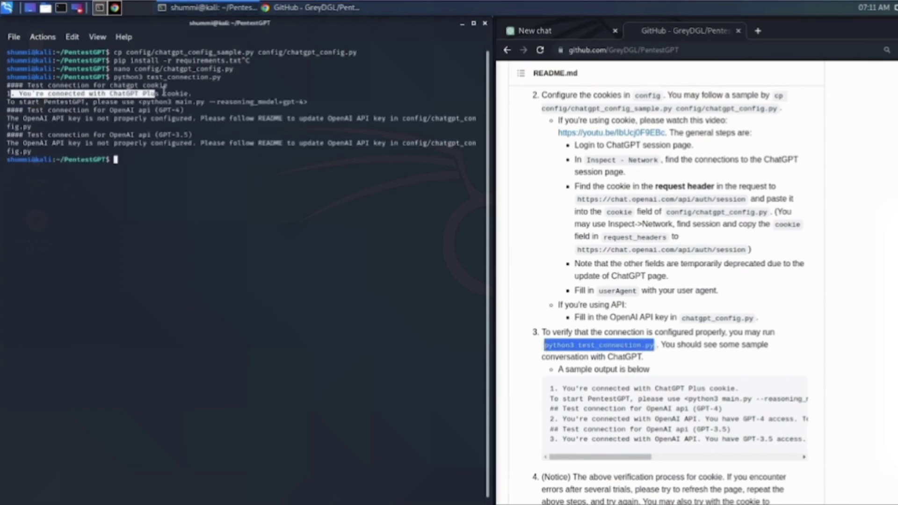
double_click(202, 93)
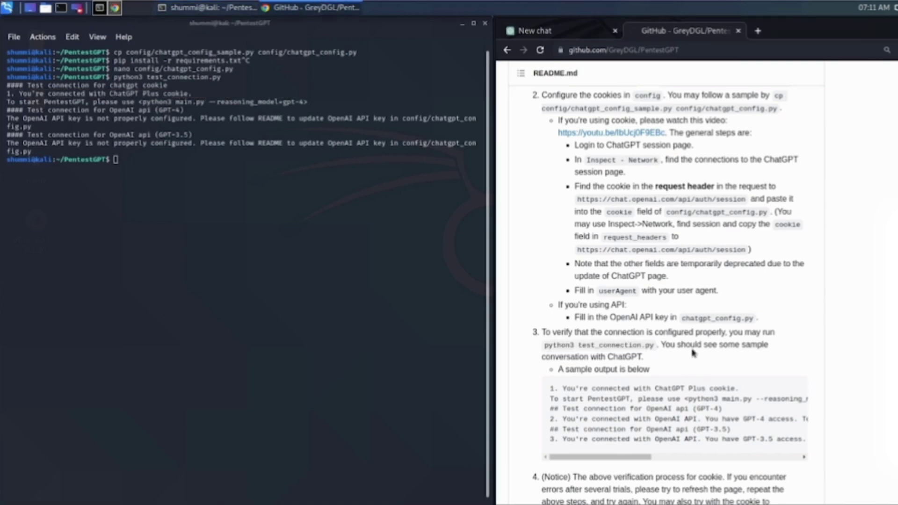
scroll(692, 353, down, 3)
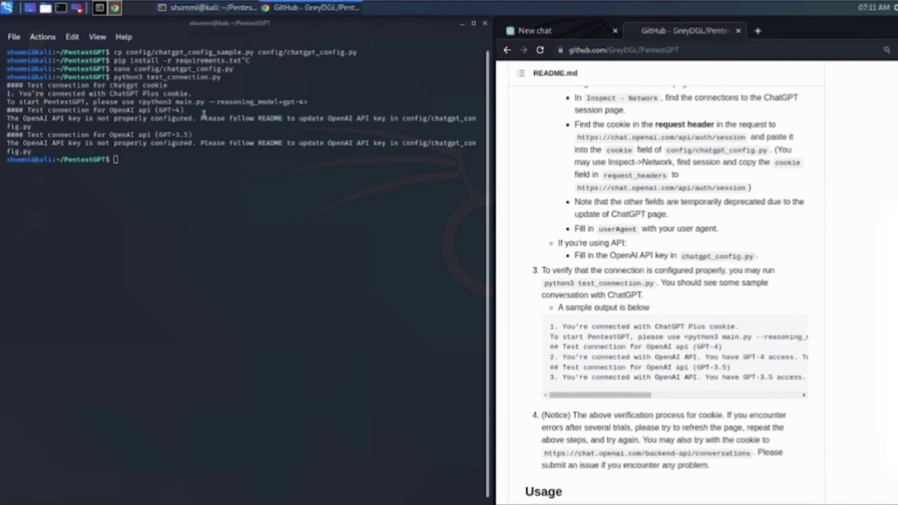
drag(141, 101, 295, 95)
Launch python3 main.py --reasoning_model=gpt-4 and submit help as the task description.
click(205, 212)
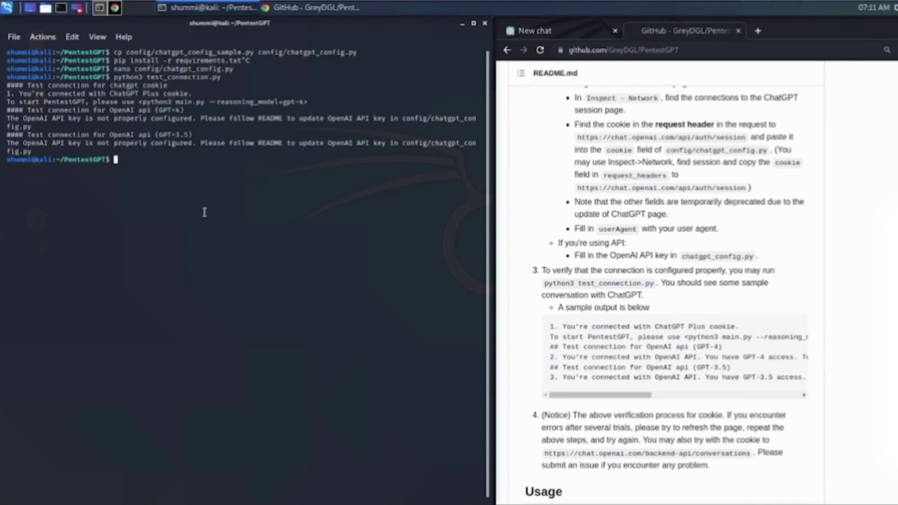
middle_click(204, 212)
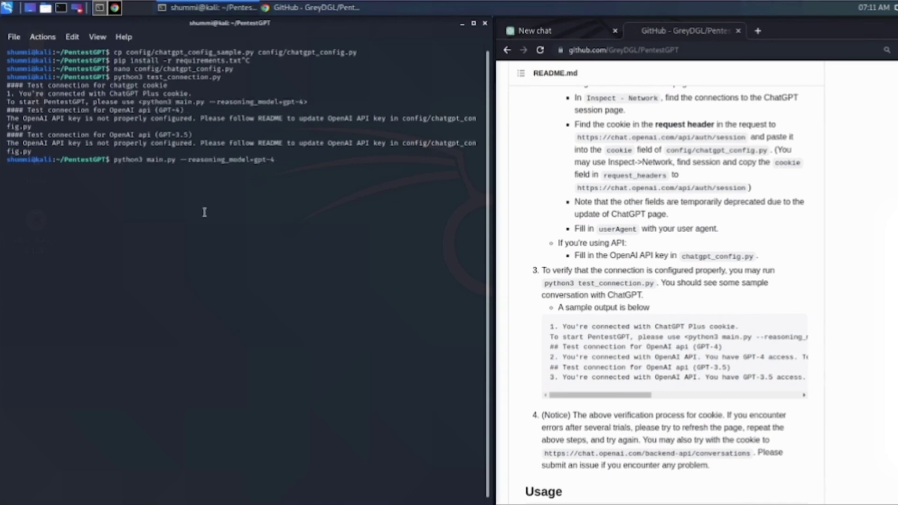
key(Return)
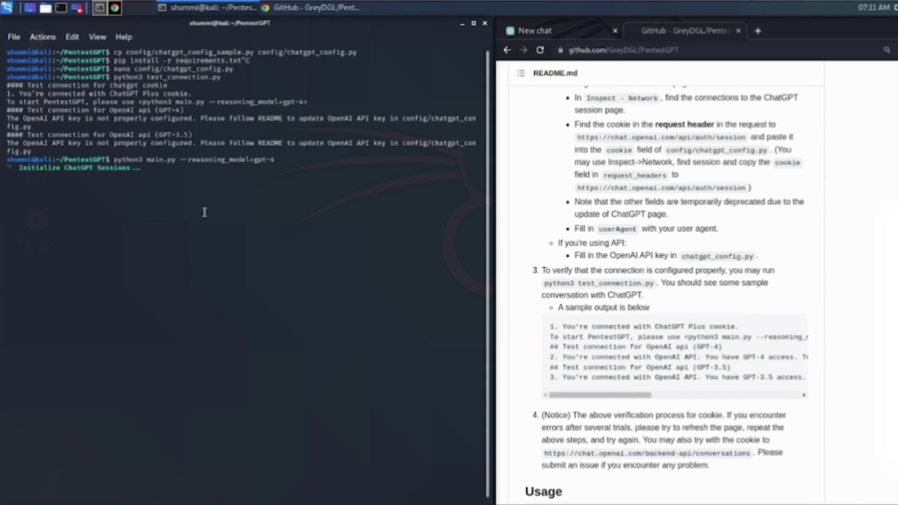
key(Return)
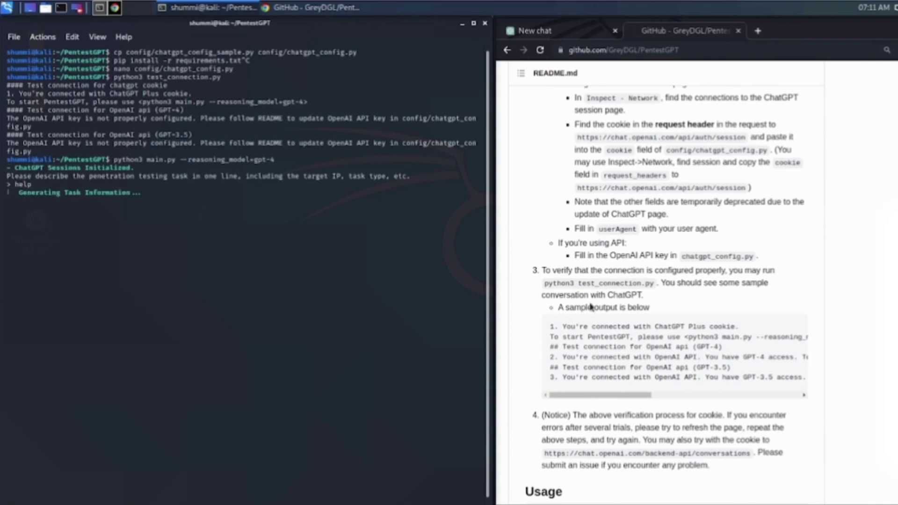
Scroll the README to the Usage section and highlight its basic commands list.
scroll(652, 345, down, 10)
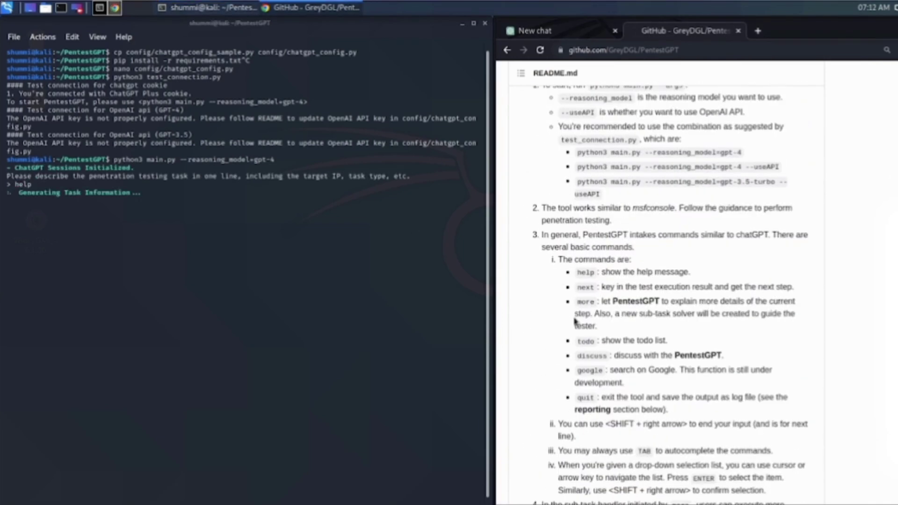
drag(545, 262, 724, 414)
click(646, 367)
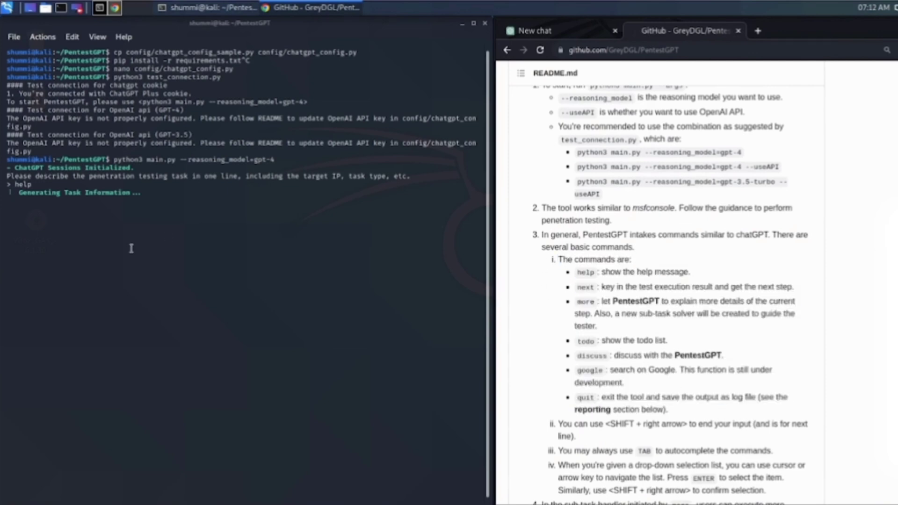
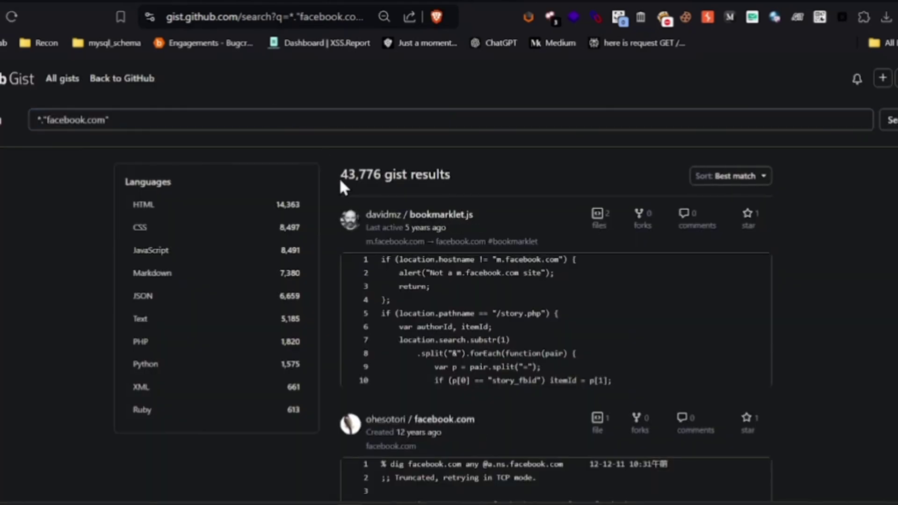
Highlight the 43,776 gist results count and lines 2–10 of the bookmarklet.js code, then deselect.
drag(339, 177, 492, 184)
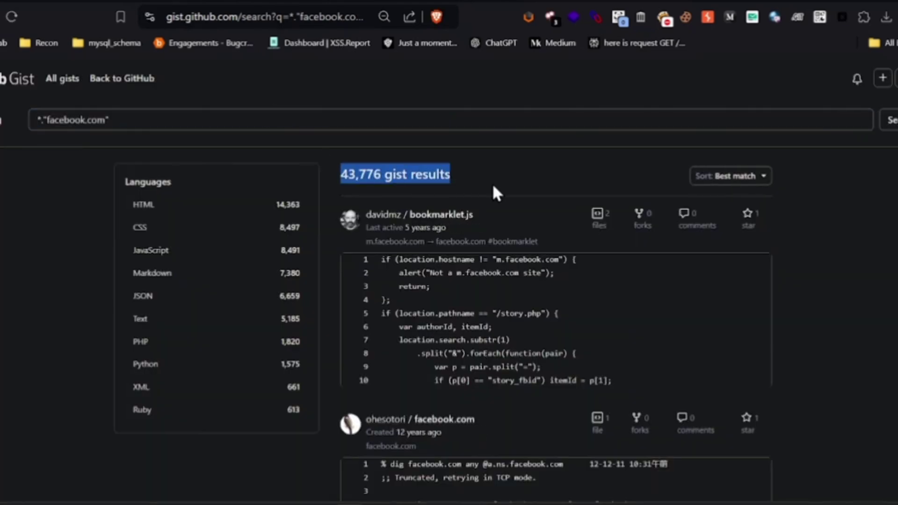
drag(398, 271, 621, 381)
click(699, 328)
Move from the Gist results to the PowerShell terminal showing the trufflehog command.
scroll(699, 330, down, 7)
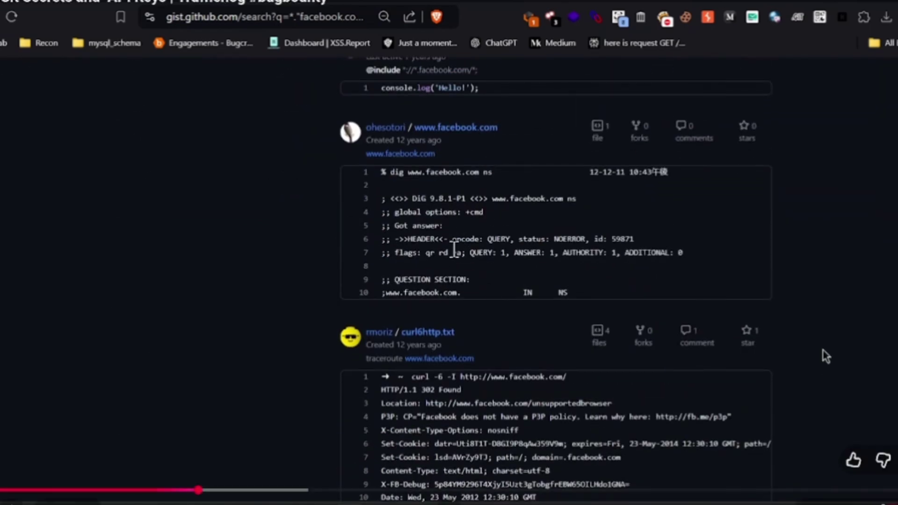
key(Left)
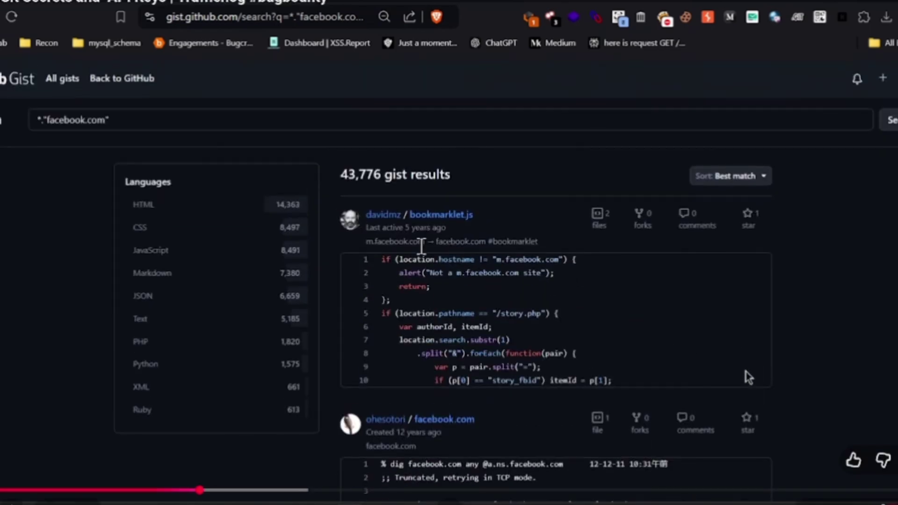
click(299, 489)
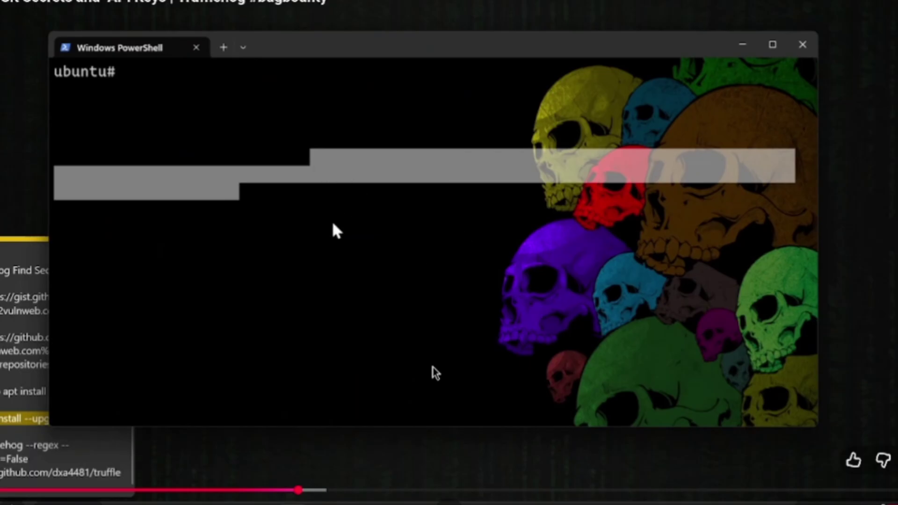
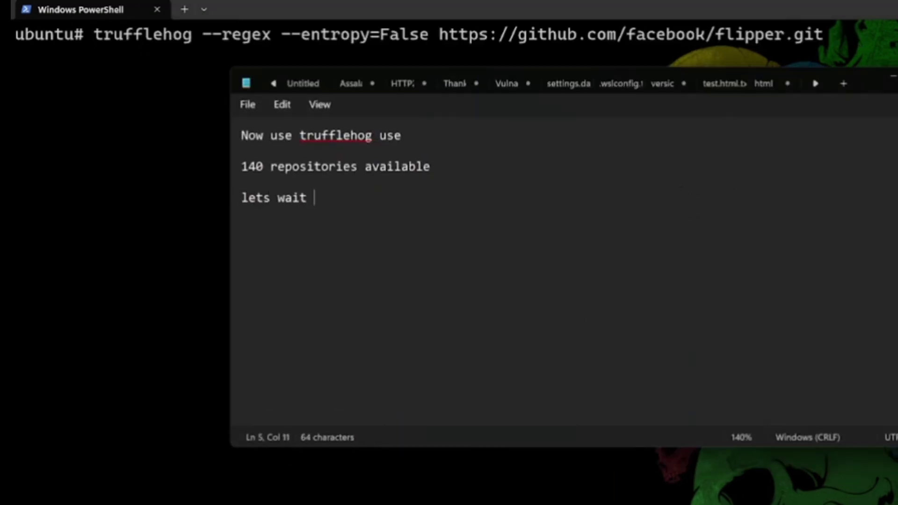
Finish the Notepad note as 'lets wait for results' and minimize Notepad to show the running scan.
text(for results)
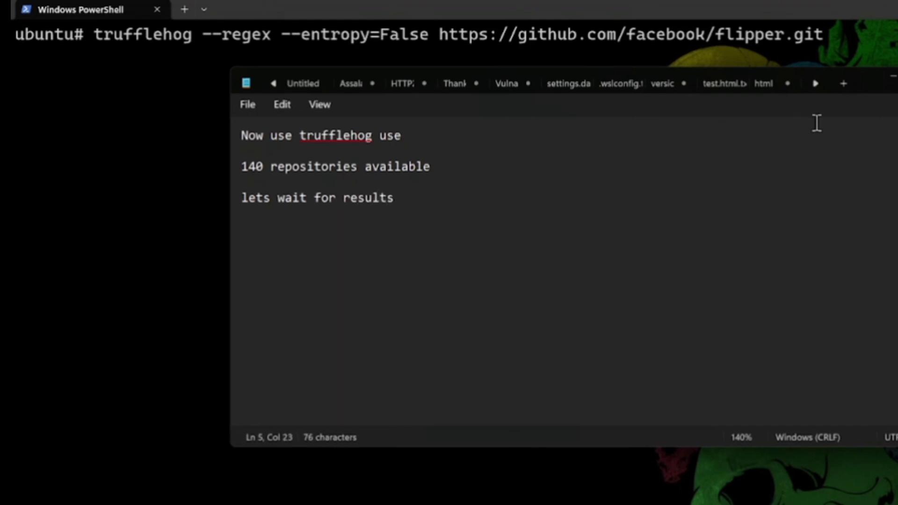
click(893, 77)
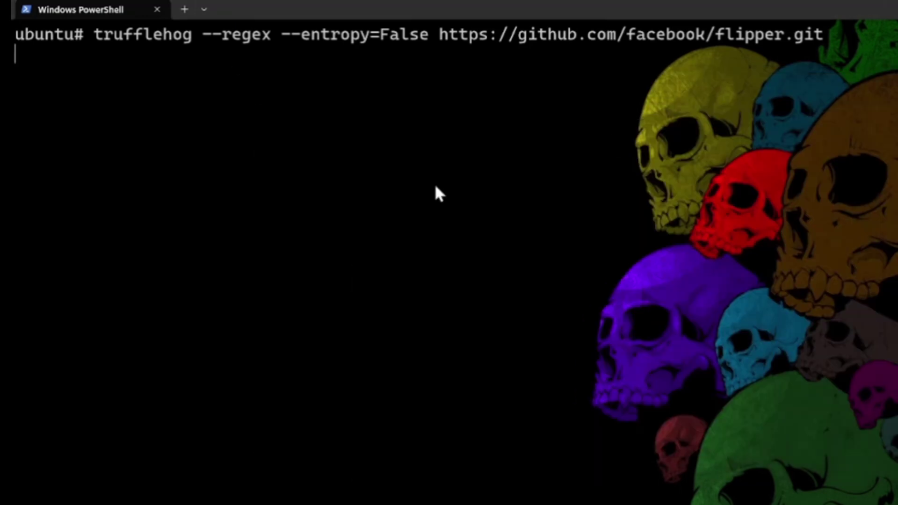
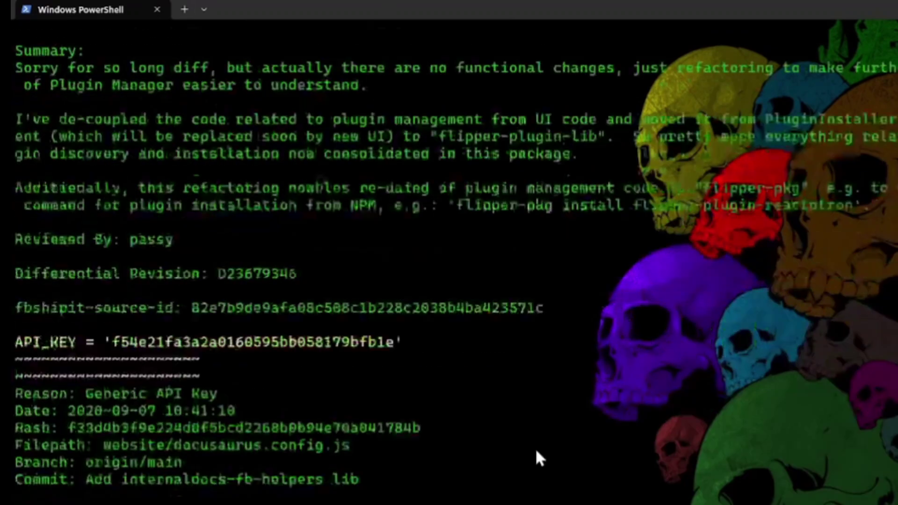
Scroll the trufflehog results to the 2019-04-30 Generic API Key in website/siteConfig.js, highlighting finding lines.
scroll(535, 448, down, 3)
drag(15, 221, 217, 223)
scroll(234, 320, down, 2)
triple_click(279, 263)
scroll(149, 247, down, 11)
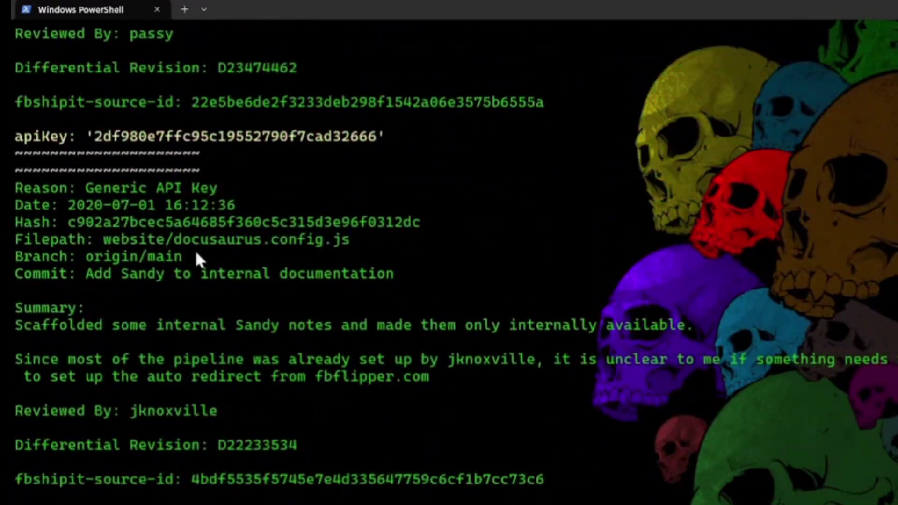
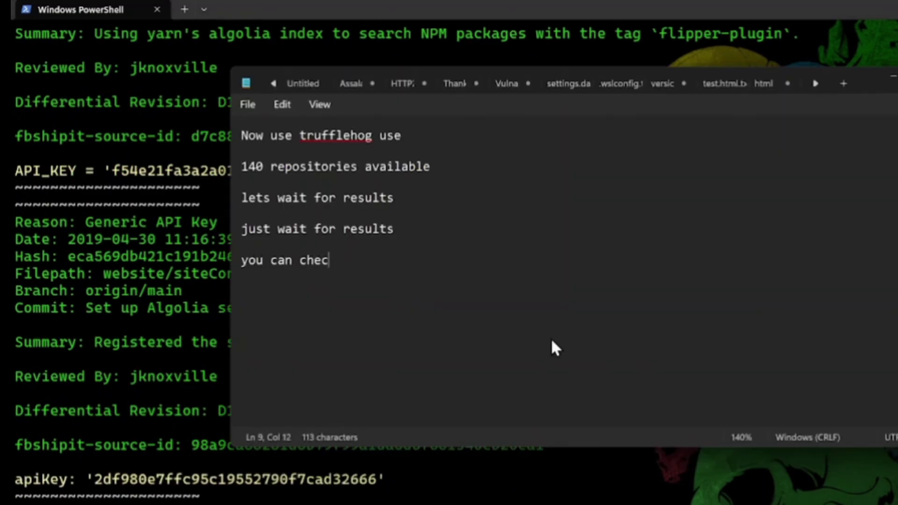
Add the note line 'you can checkout i show you livw' on line 9.
text(ow you livw)
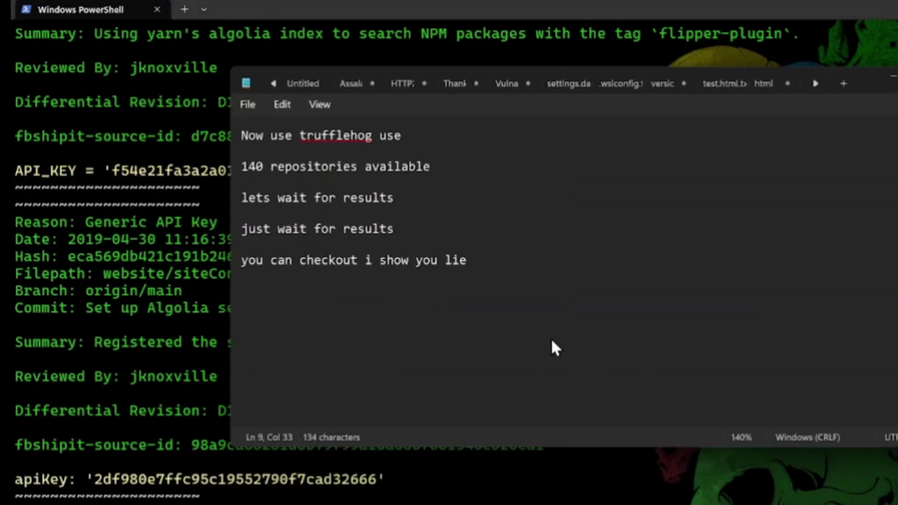
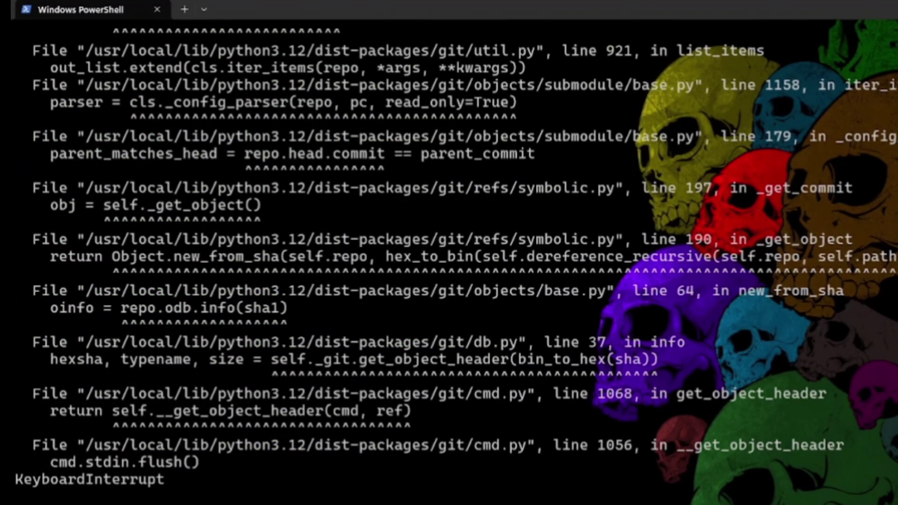
Clear the interrupted truffleHog scan output from the terminal, leaving a fresh ubuntu prompt.
key(ctrl+l)
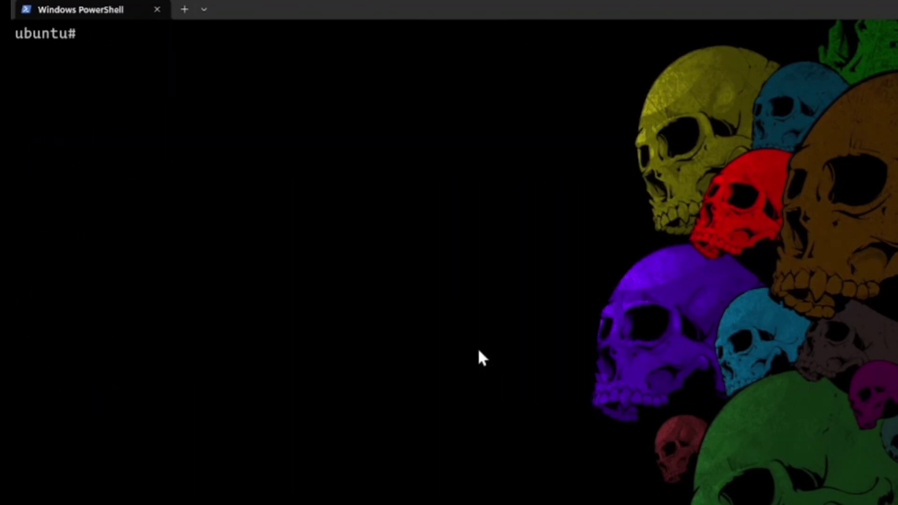
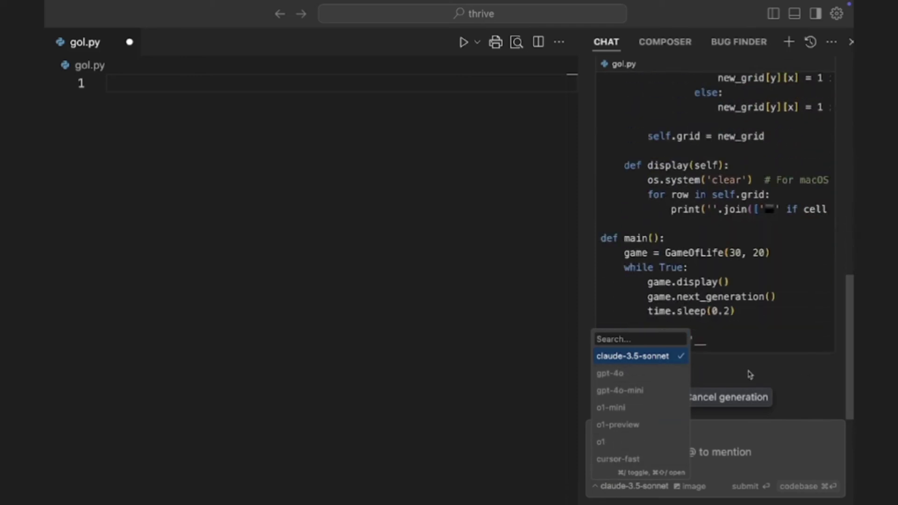
Apply the chat's generated Game of Life code block to gol.py.
click(829, 370)
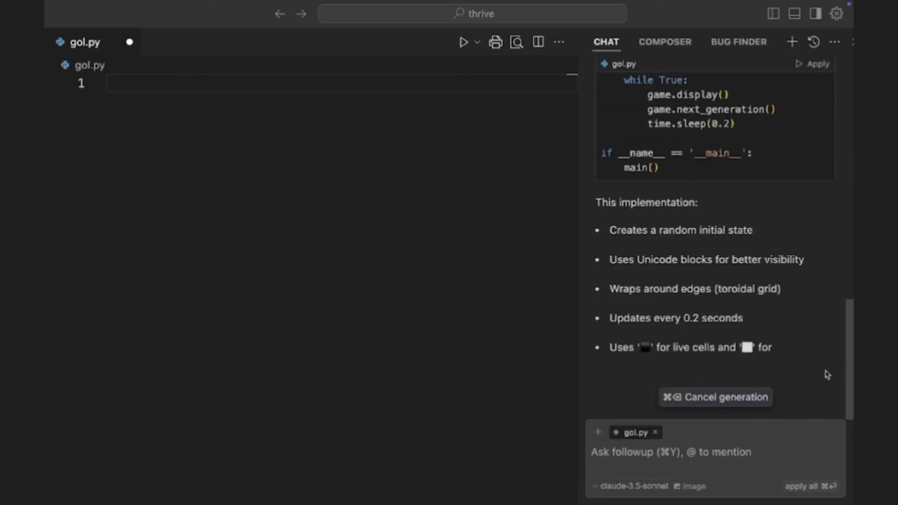
scroll(678, 185, up, 5)
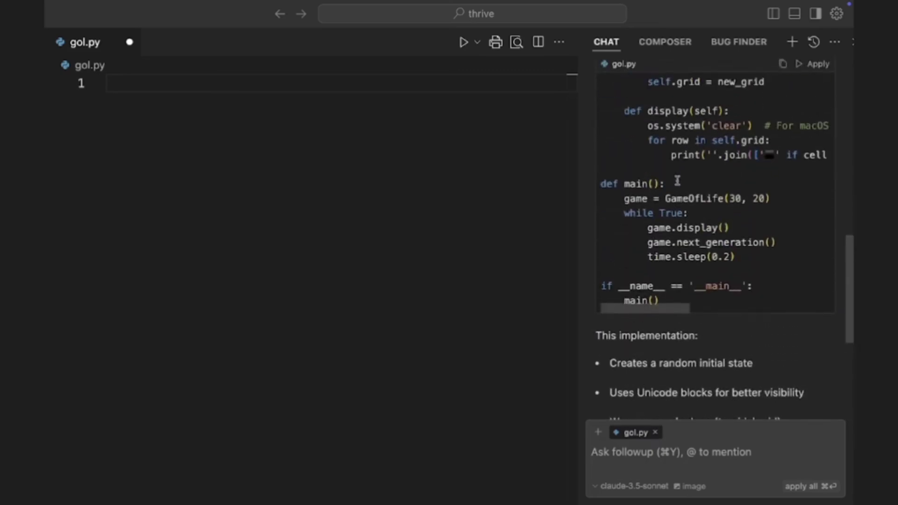
scroll(677, 181, down, 4)
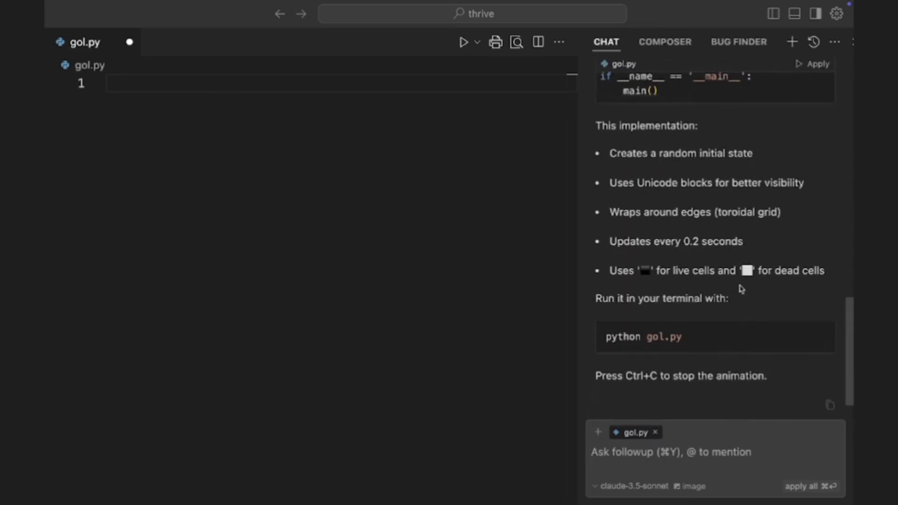
scroll(743, 267, up, 15)
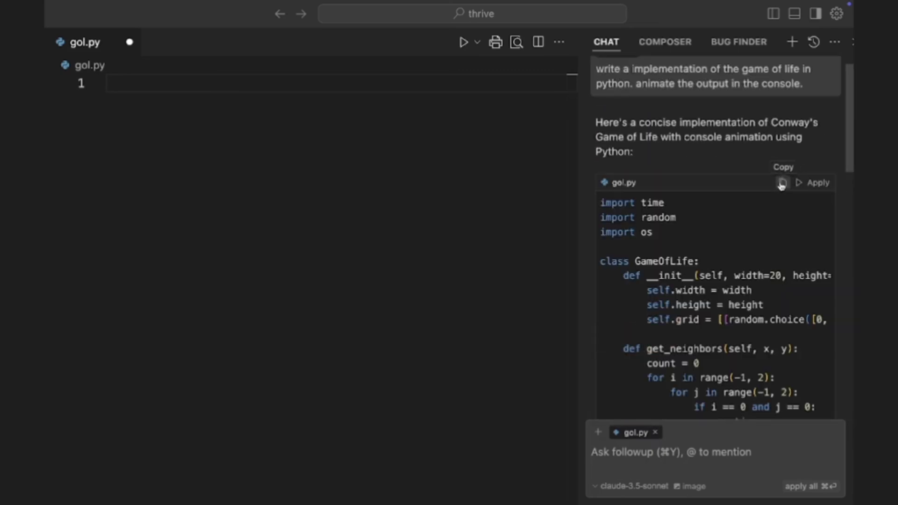
click(811, 184)
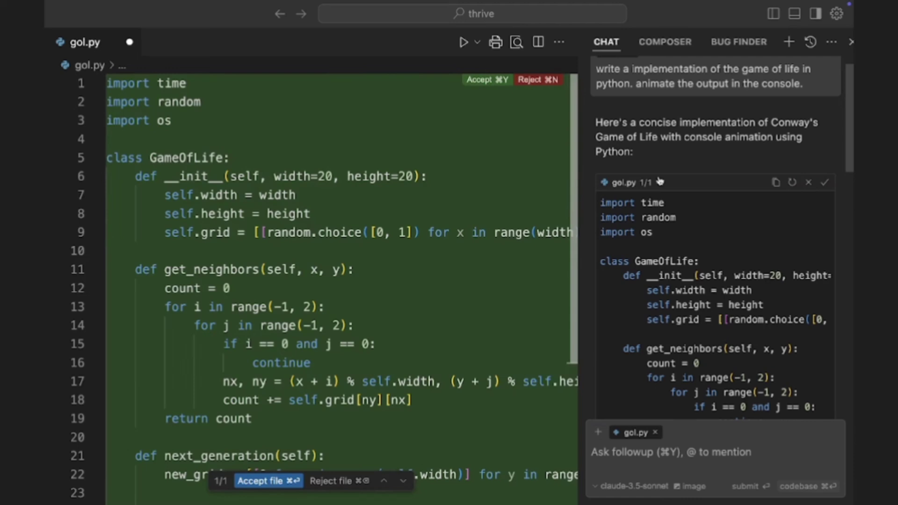
Accept the inserted code in gol.py and bring up the terminal.
click(479, 83)
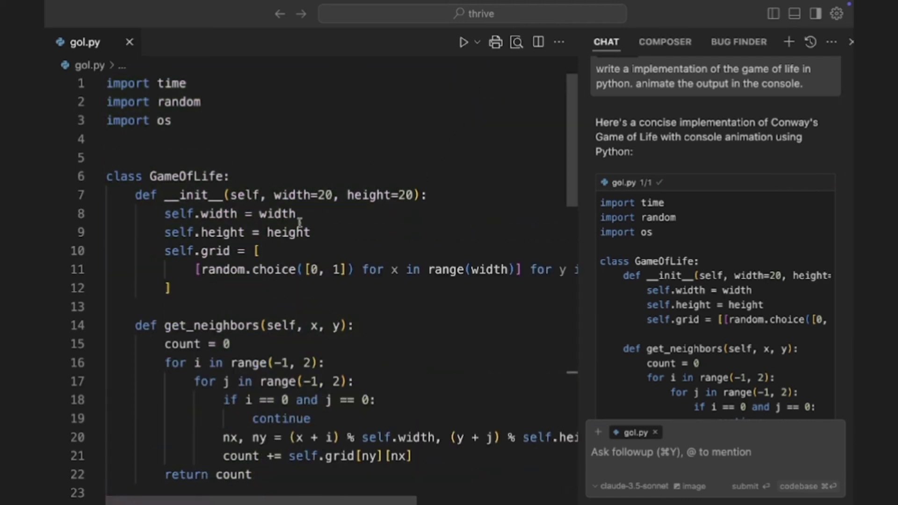
scroll(279, 235, down, 3)
key(ctrl+grave)
Maximize the terminal, hide the chat sidebar, and run python gol.py.
click(543, 351)
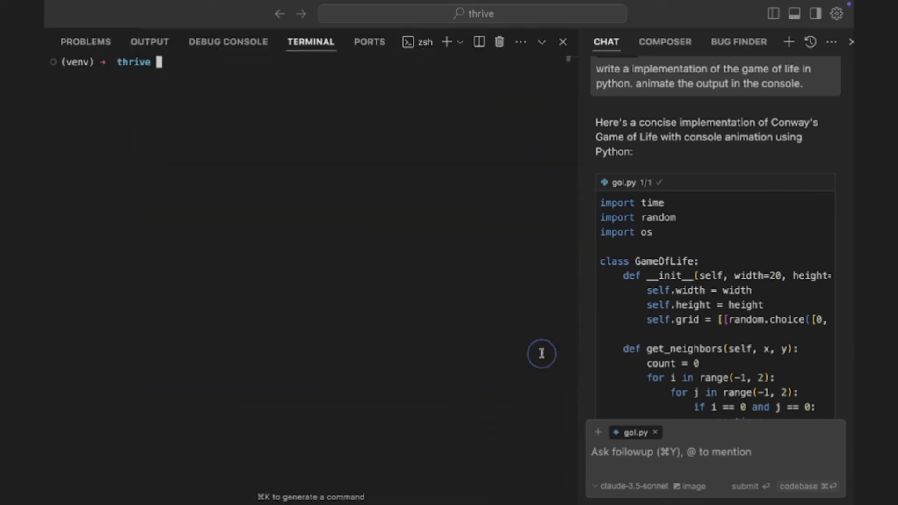
click(815, 14)
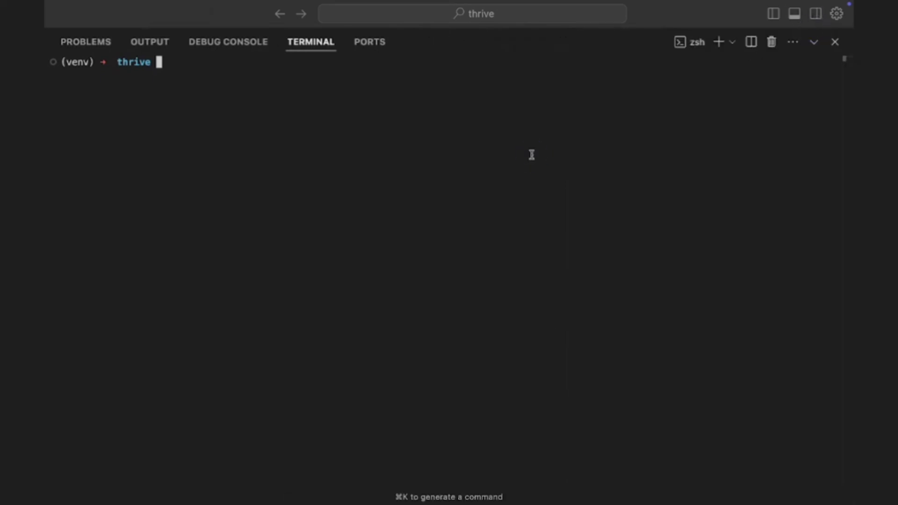
text(python gol.py)
key(Return)
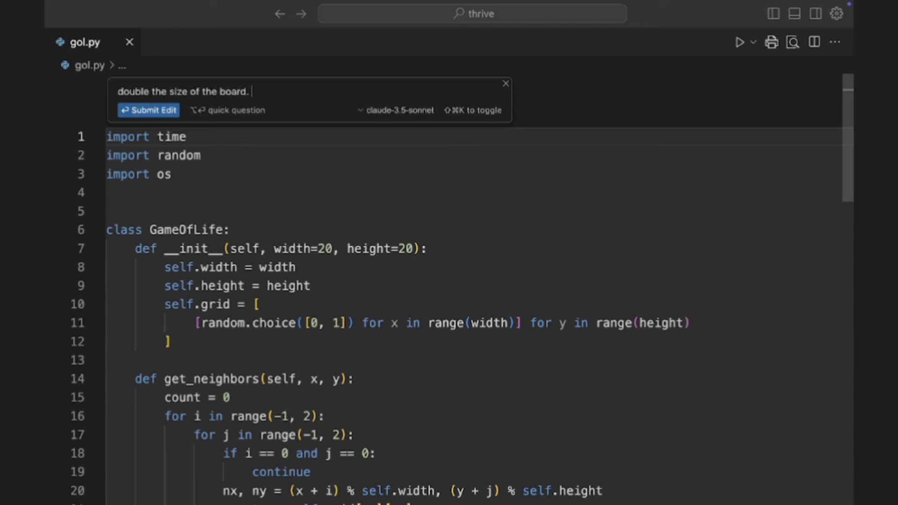
Add a second line to the board-doubling request, submit it, and review the green diffs.
key(shift+Return)
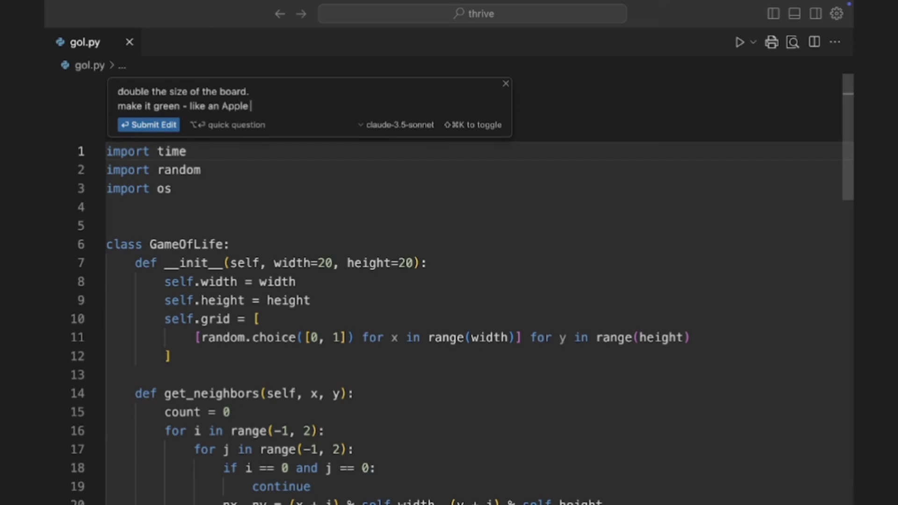
click(140, 126)
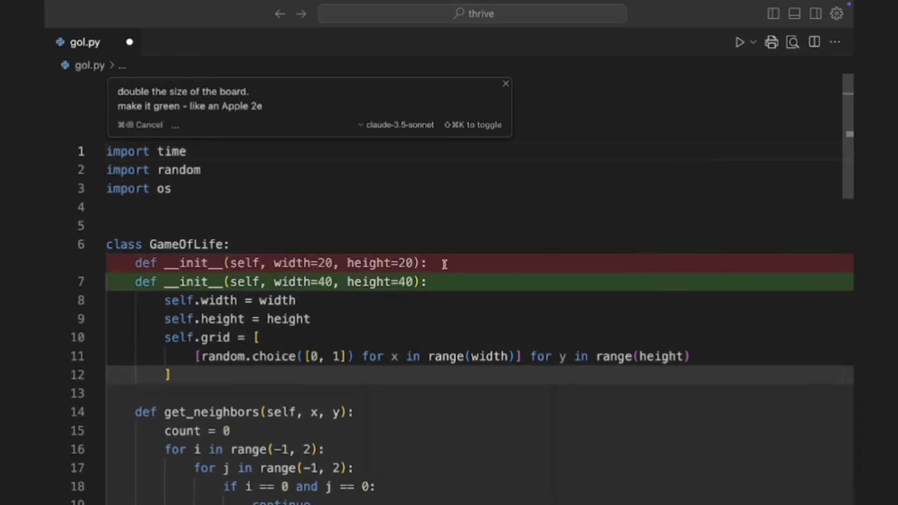
scroll(332, 265, down, 3)
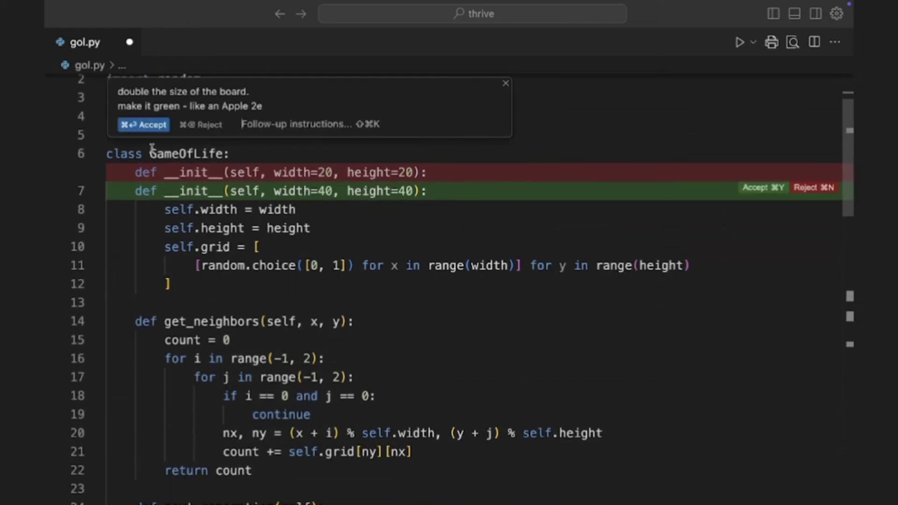
scroll(278, 261, down, 10)
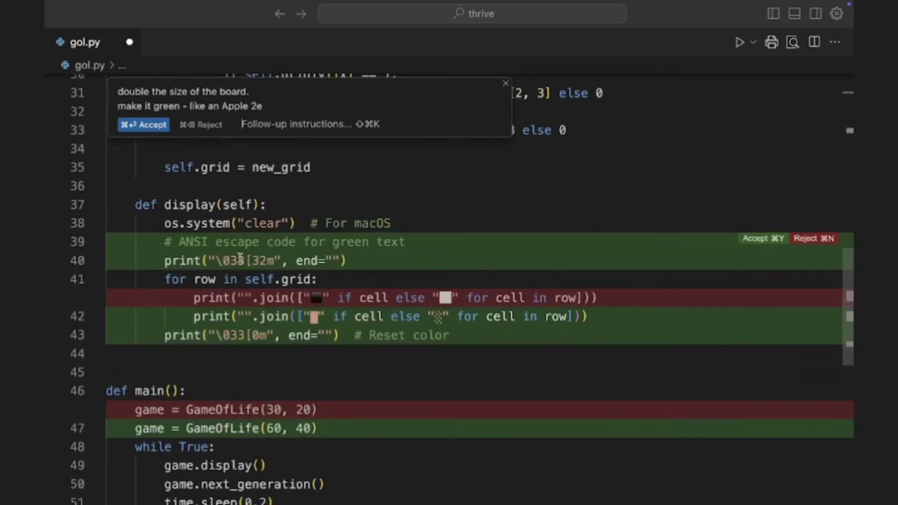
scroll(241, 261, down, 3)
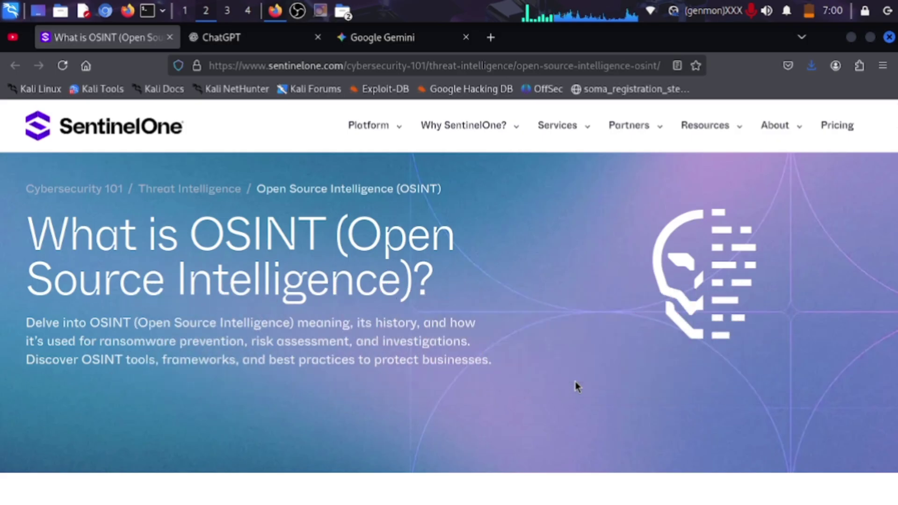
Read the OSINT article's history and how-it-works sections, then view test.jpeg zoomed in.
scroll(577, 386, down, 7)
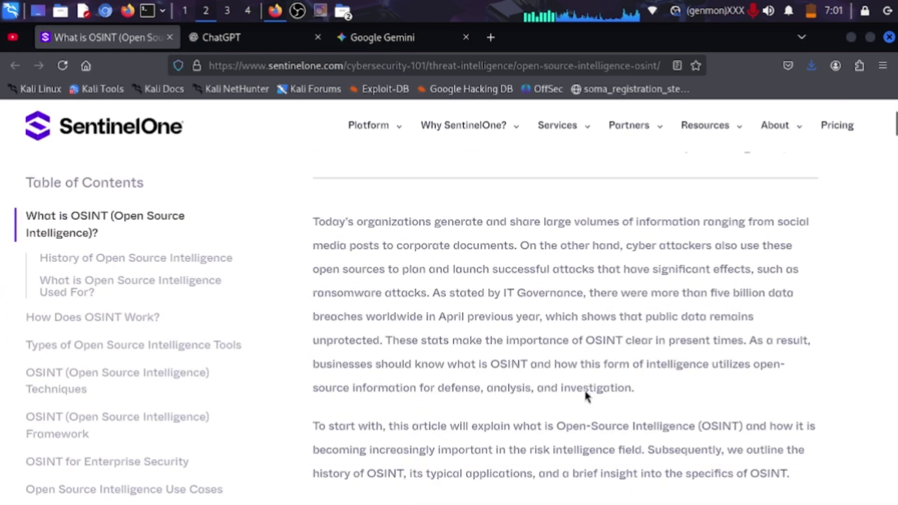
click(164, 261)
drag(322, 233, 414, 366)
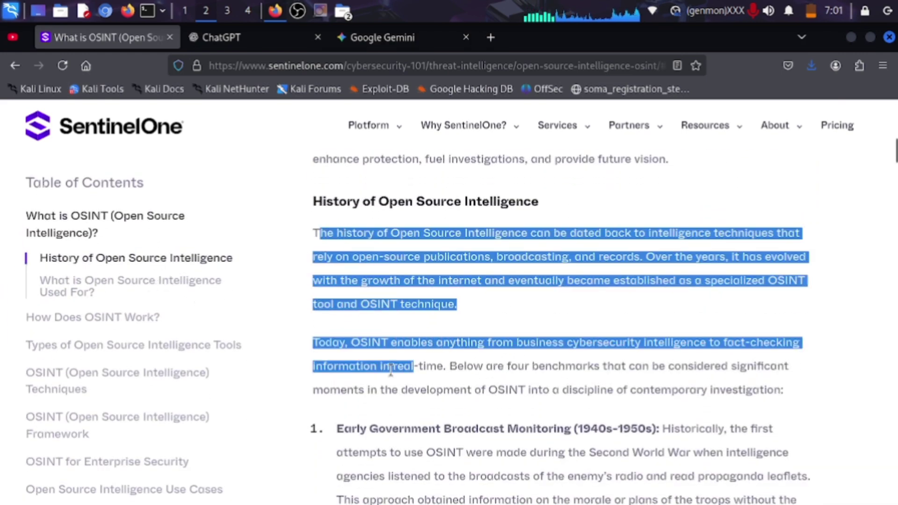
click(156, 331)
click(136, 318)
scroll(364, 373, down, 12)
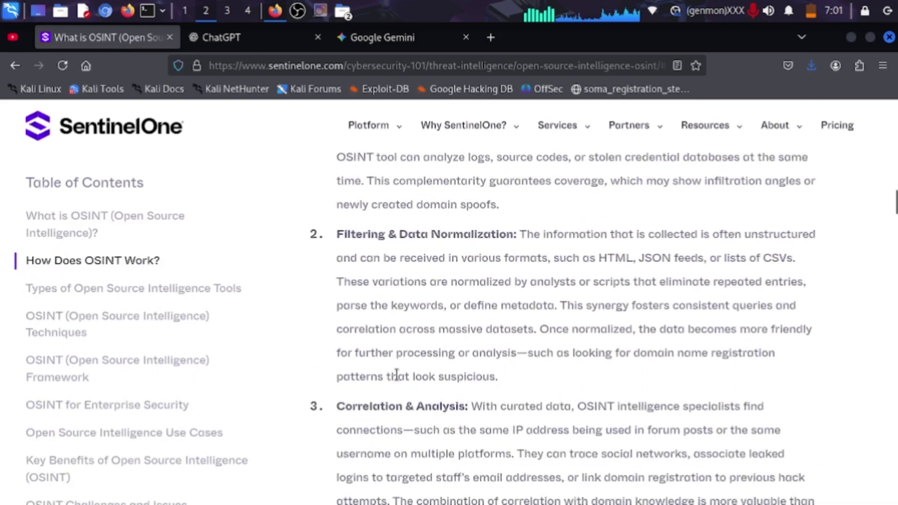
scroll(374, 390, down, 4)
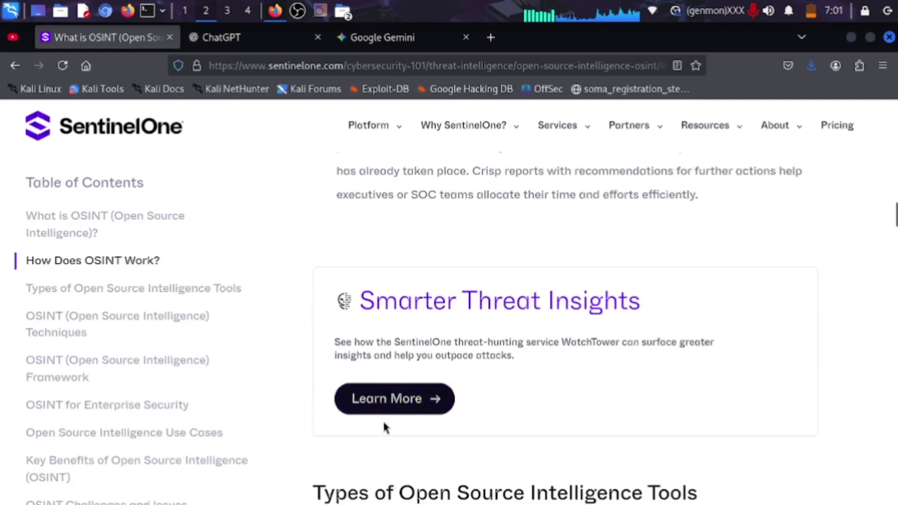
click(320, 12)
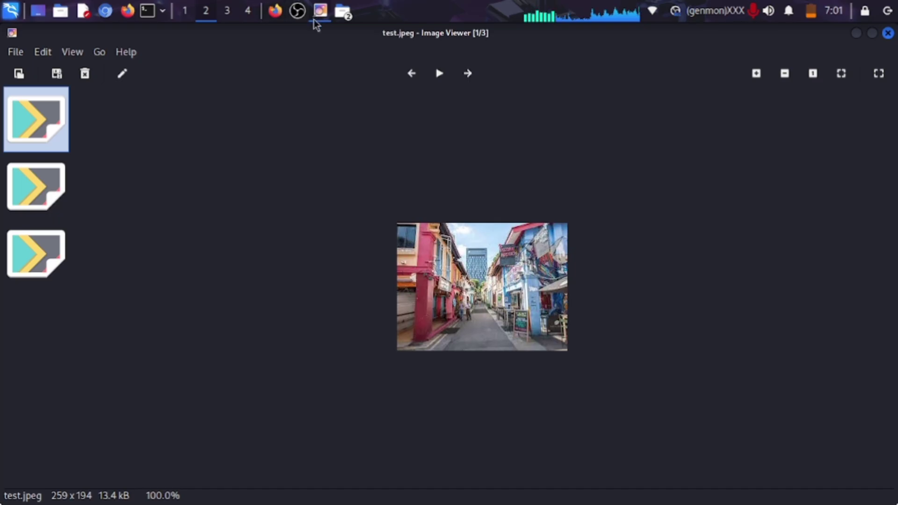
click(756, 74)
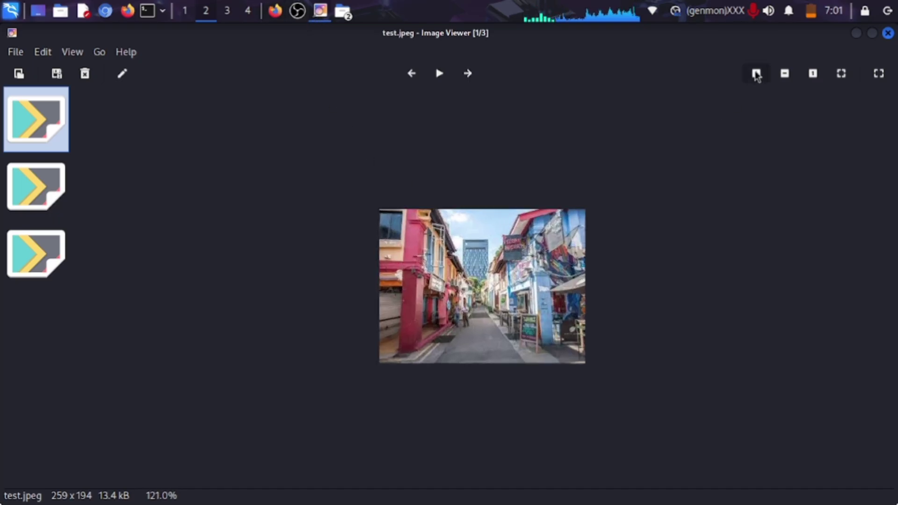
In ChatGPT, send the text-extraction prompt with the street photo.
click(855, 35)
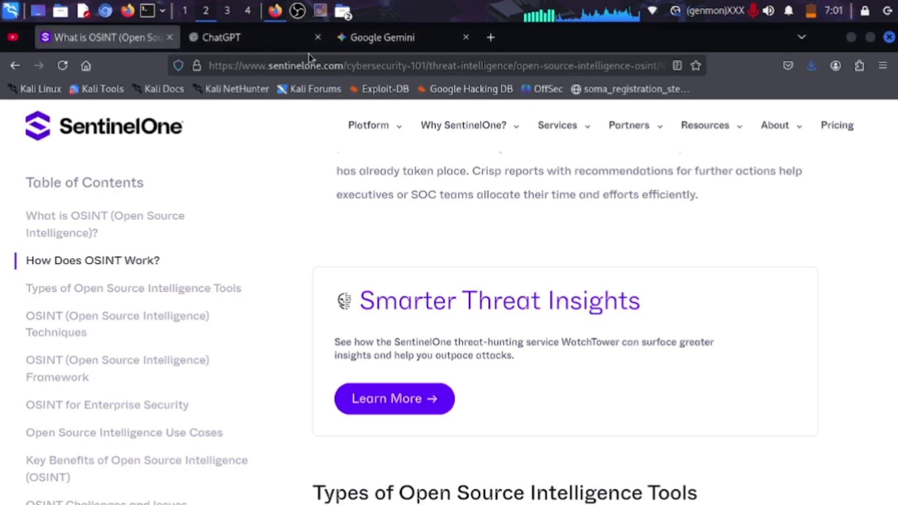
click(240, 38)
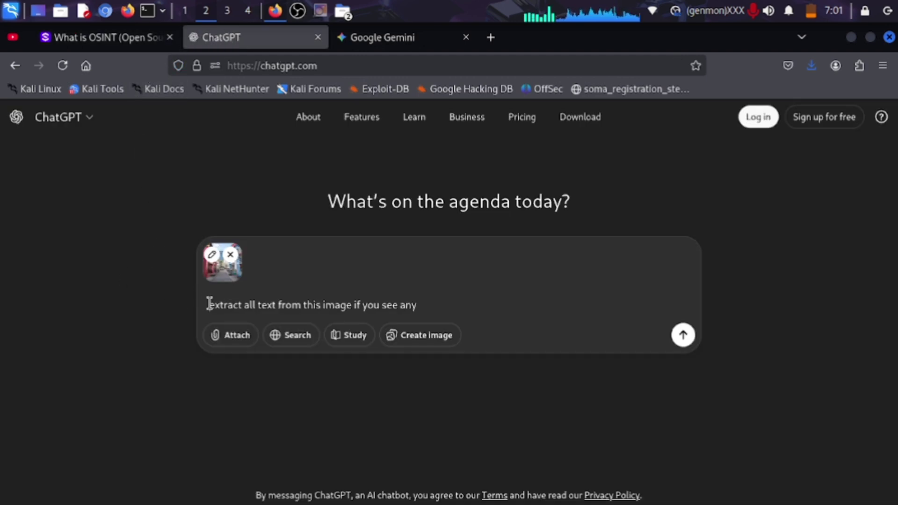
drag(221, 303, 301, 304)
key(Return)
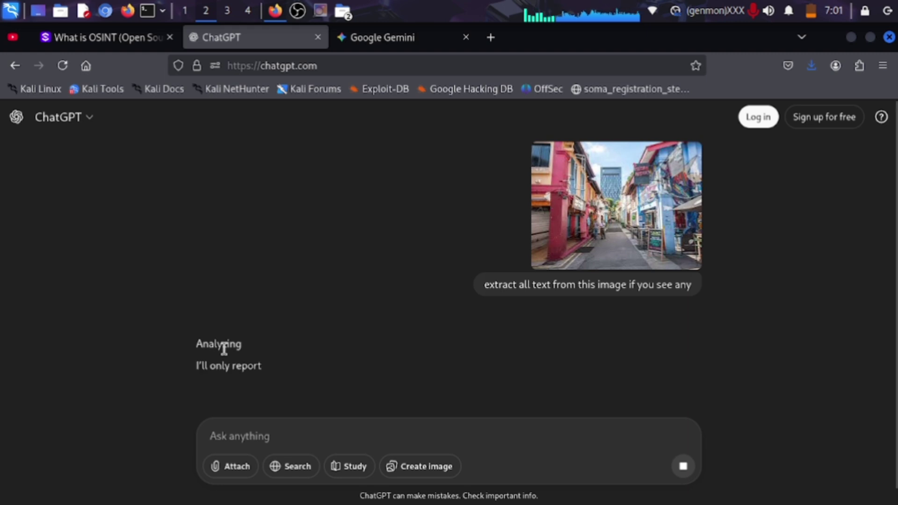
Highlight 'Haji Lane' and 'Closed' in the reply and dismiss the login banner.
scroll(223, 347, down, 5)
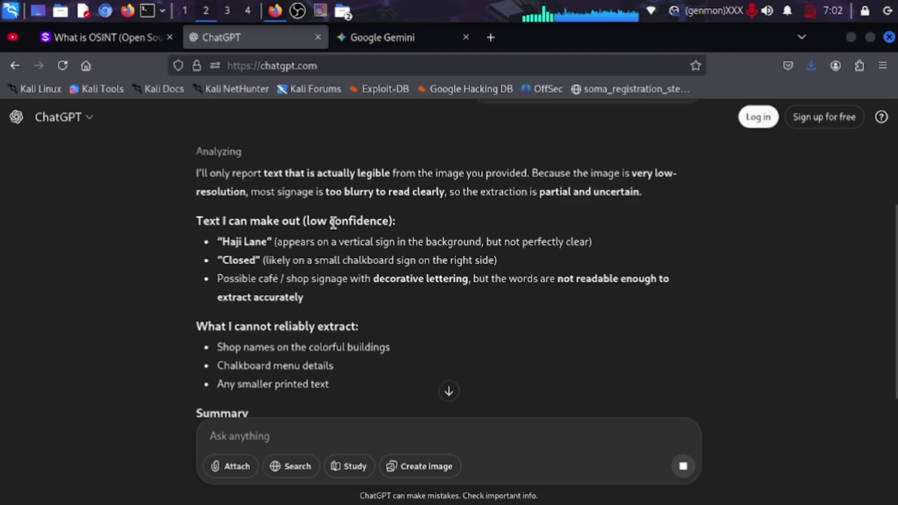
drag(223, 240, 249, 241)
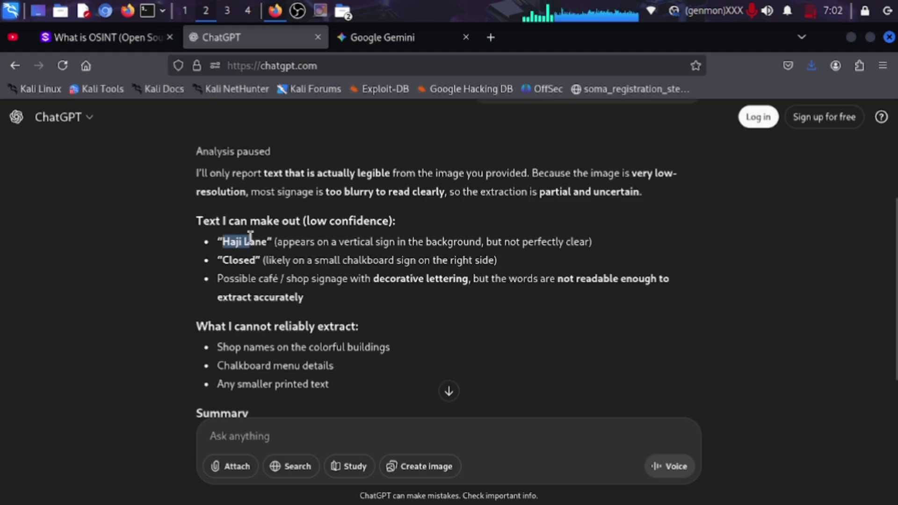
double_click(248, 260)
click(681, 389)
scroll(537, 234, down, 5)
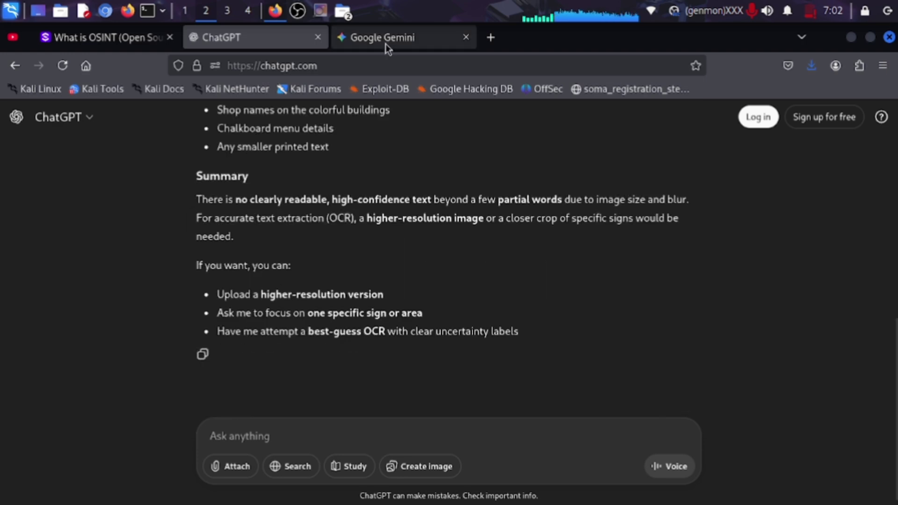
In Gemini, submit the where-was-this-taken question with the photo.
click(386, 44)
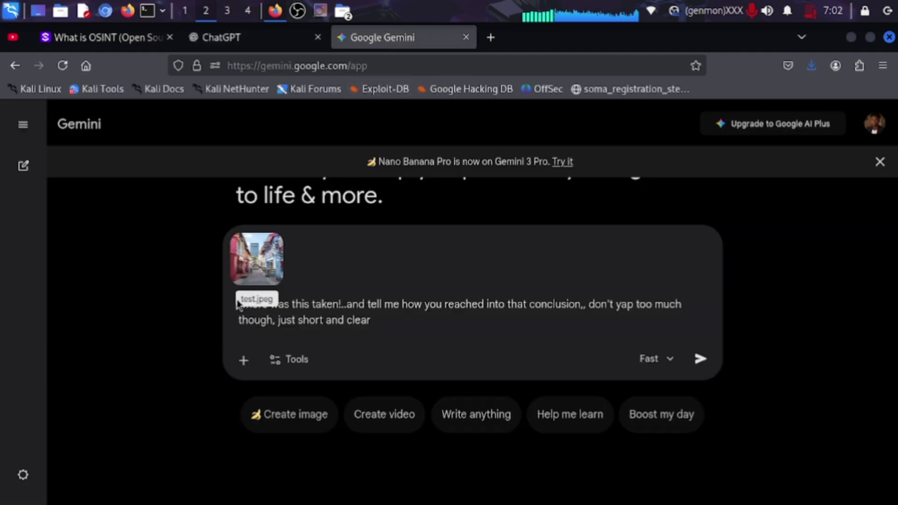
drag(252, 305, 298, 300)
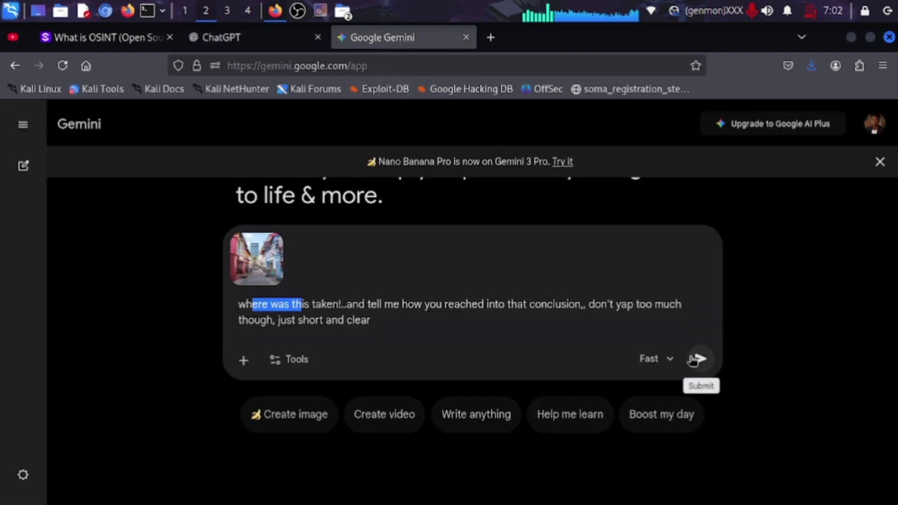
click(694, 360)
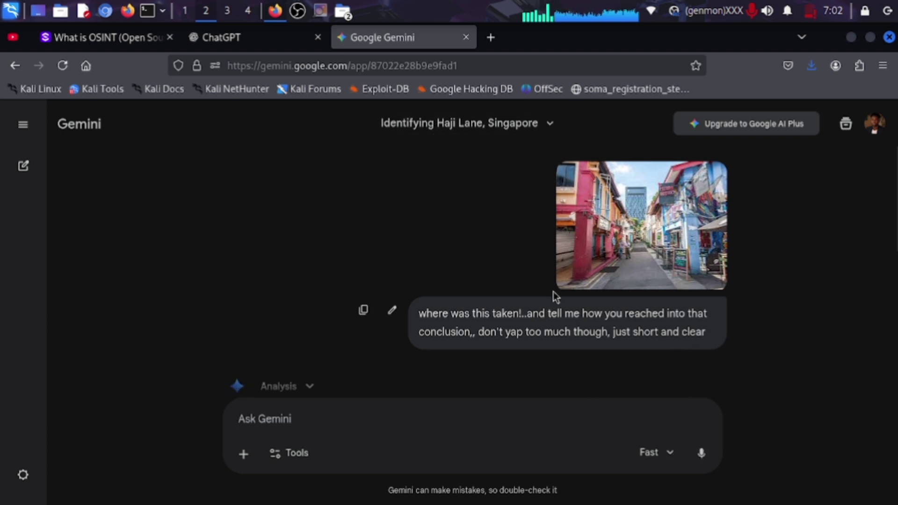
Highlight the Haji Lane, Singapore answer and its architecture, Parkview Square and location reasoning.
scroll(552, 291, down, 3)
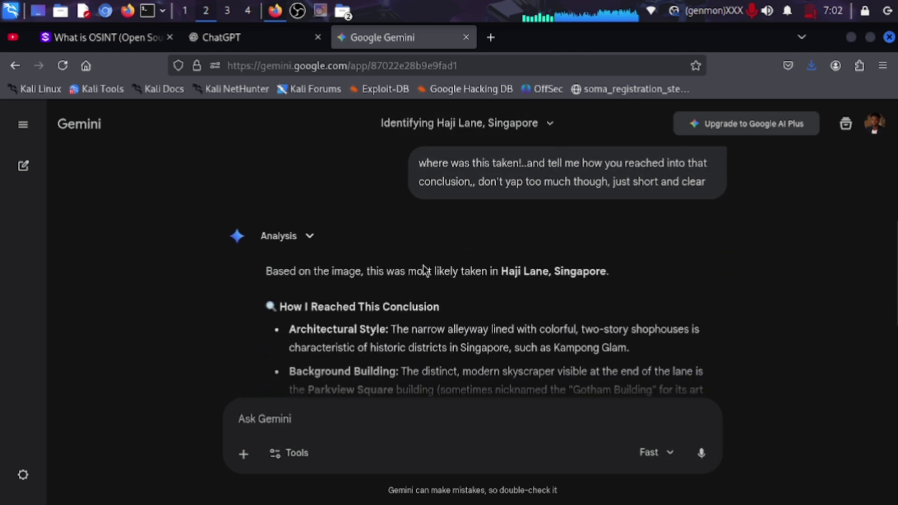
drag(416, 265, 594, 265)
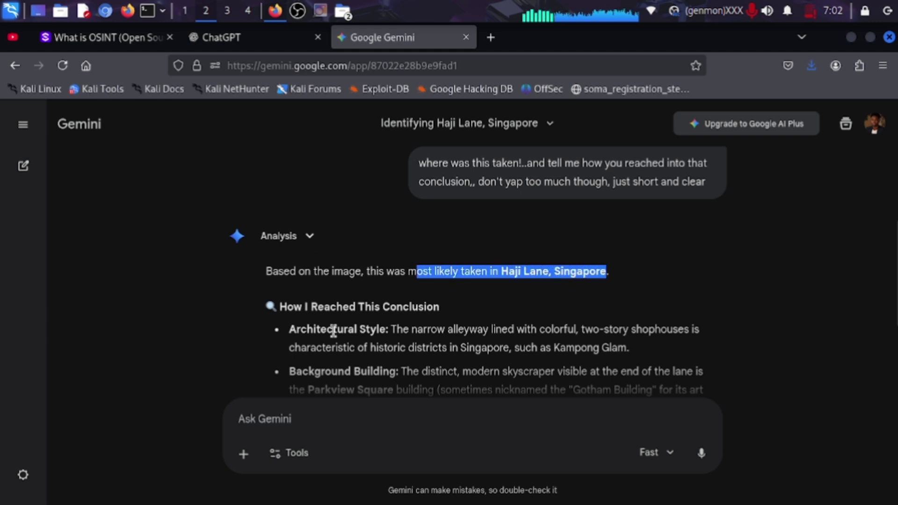
scroll(333, 331, down, 3)
drag(293, 185, 618, 202)
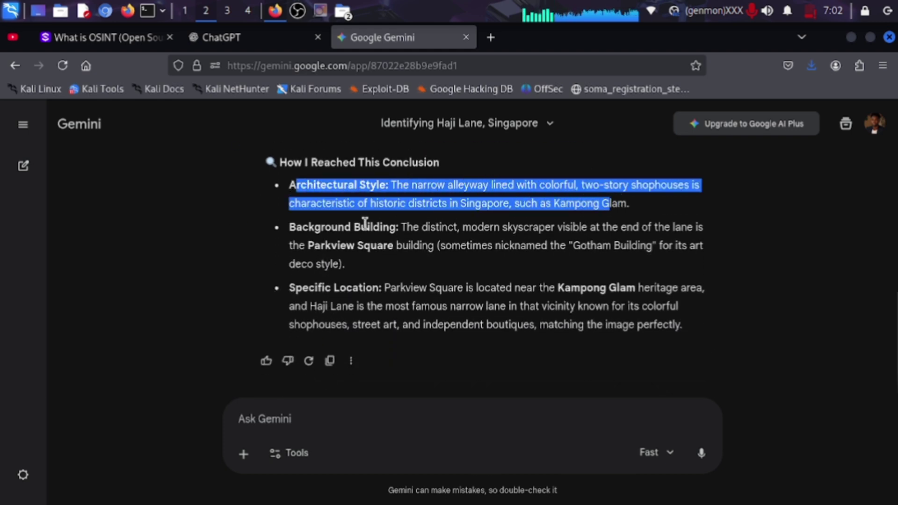
drag(367, 227, 520, 245)
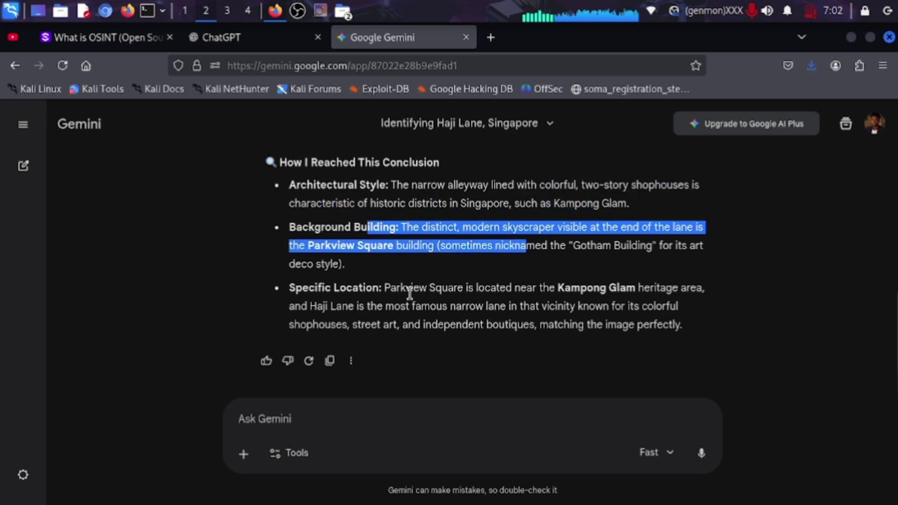
drag(409, 293, 563, 348)
click(599, 366)
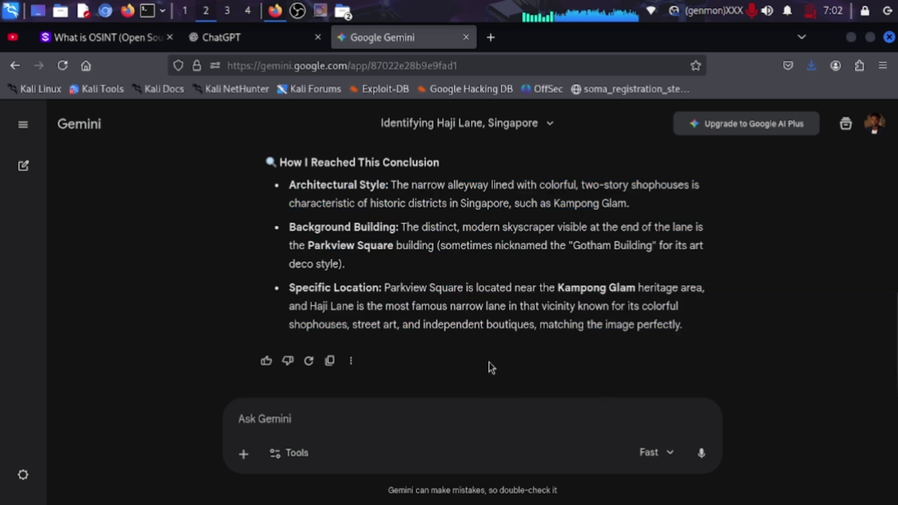
scroll(490, 364, up, 4)
scroll(489, 364, up, 4)
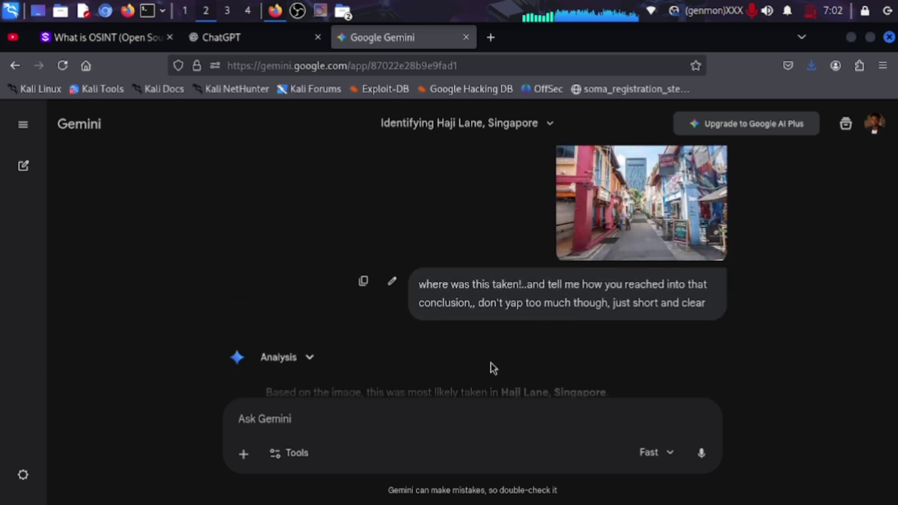